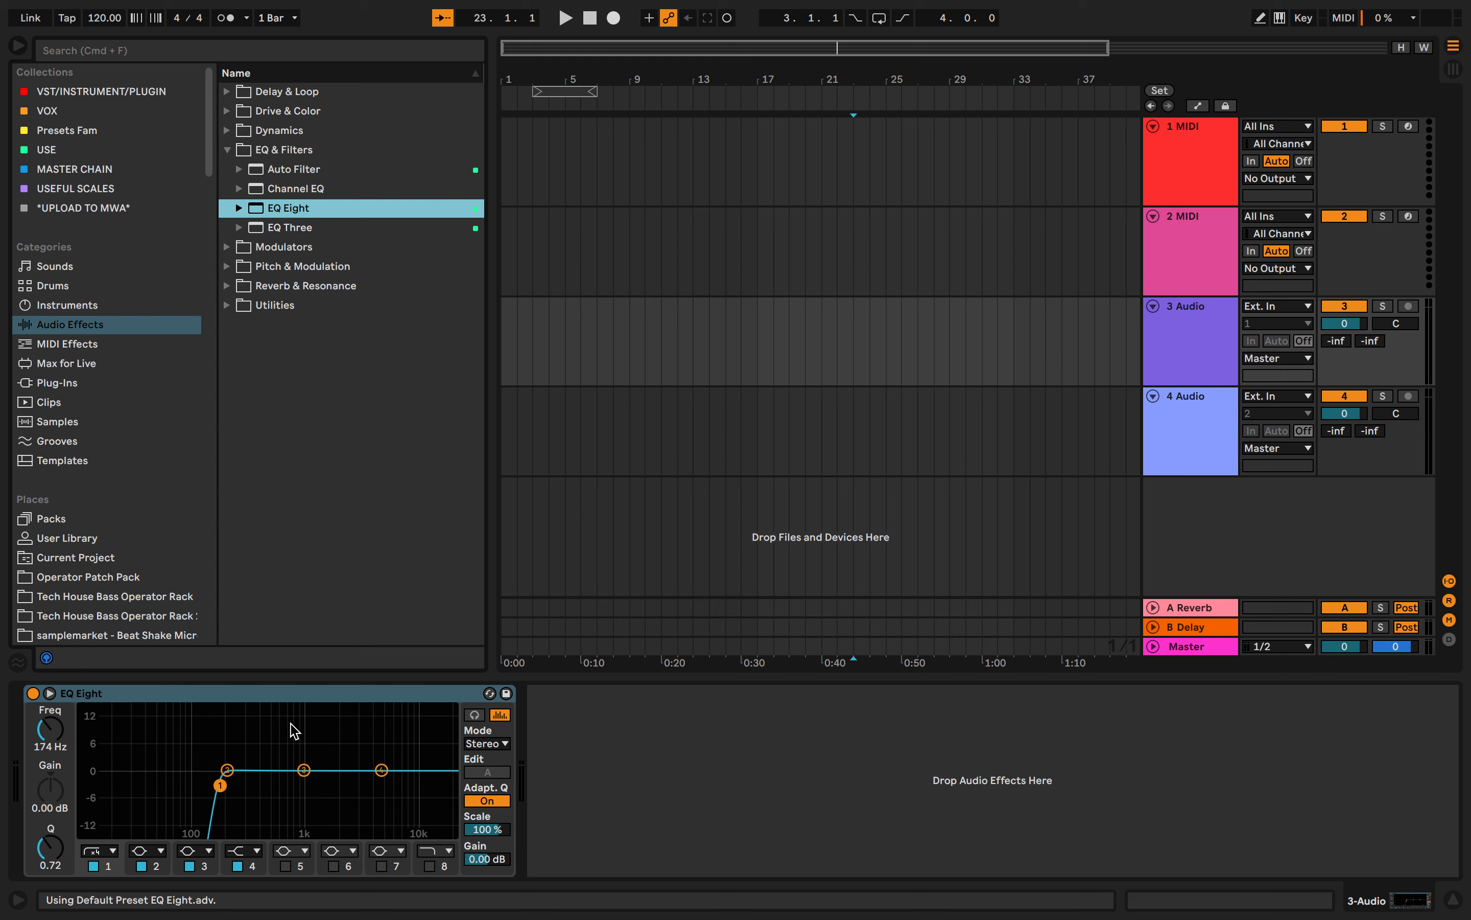
- Reset band 1 of the EQ Eight on track 3 Audio to a frequency of 40.0 Hz and a Q of 0.71
click(1232, 325)
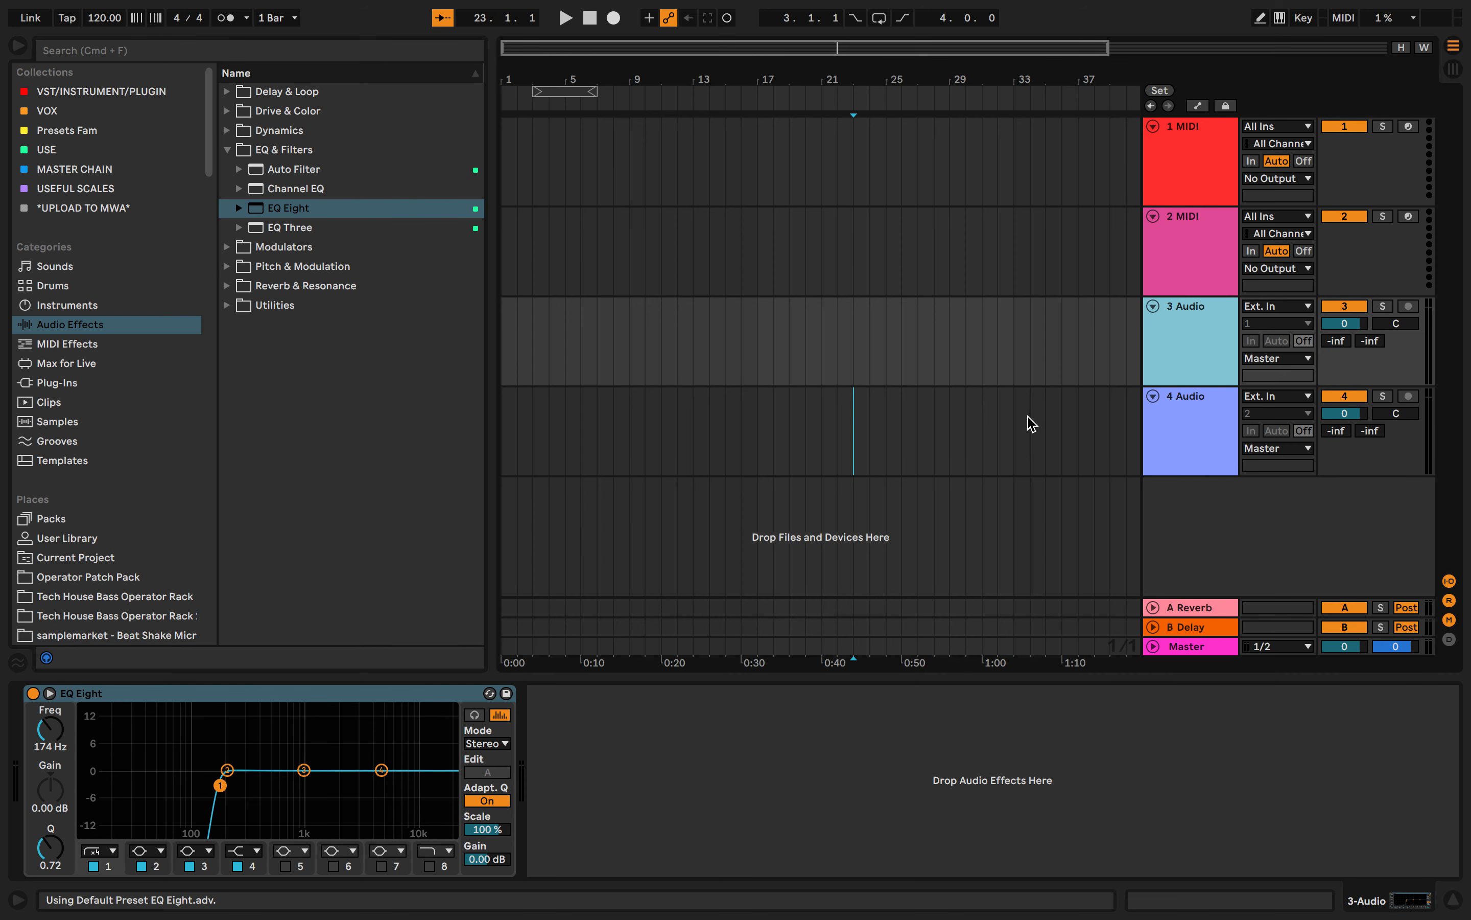
click(150, 823)
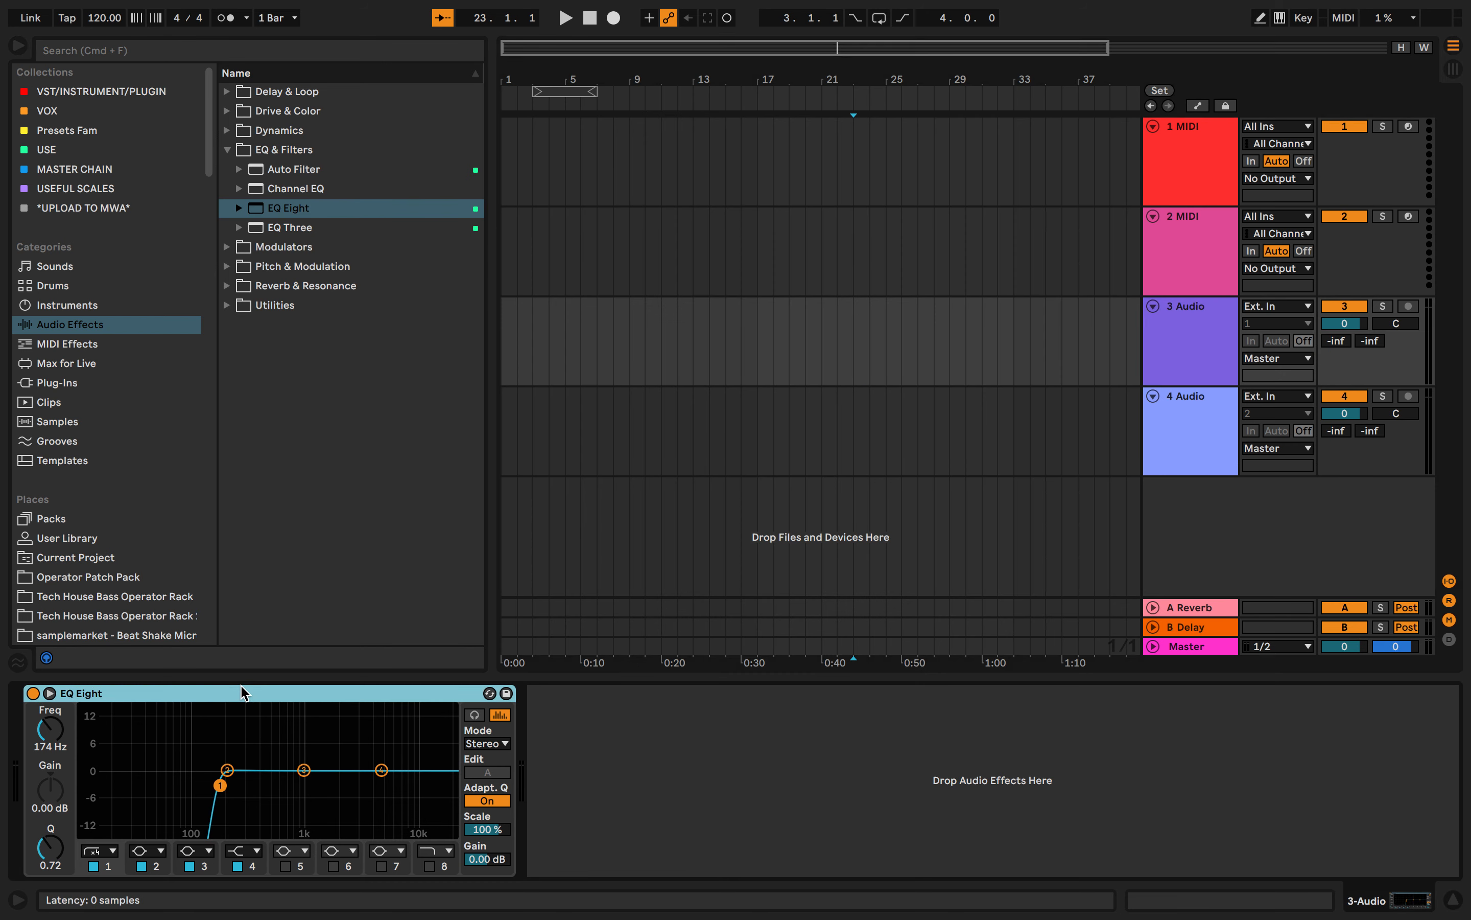
click(94, 865)
click(94, 866)
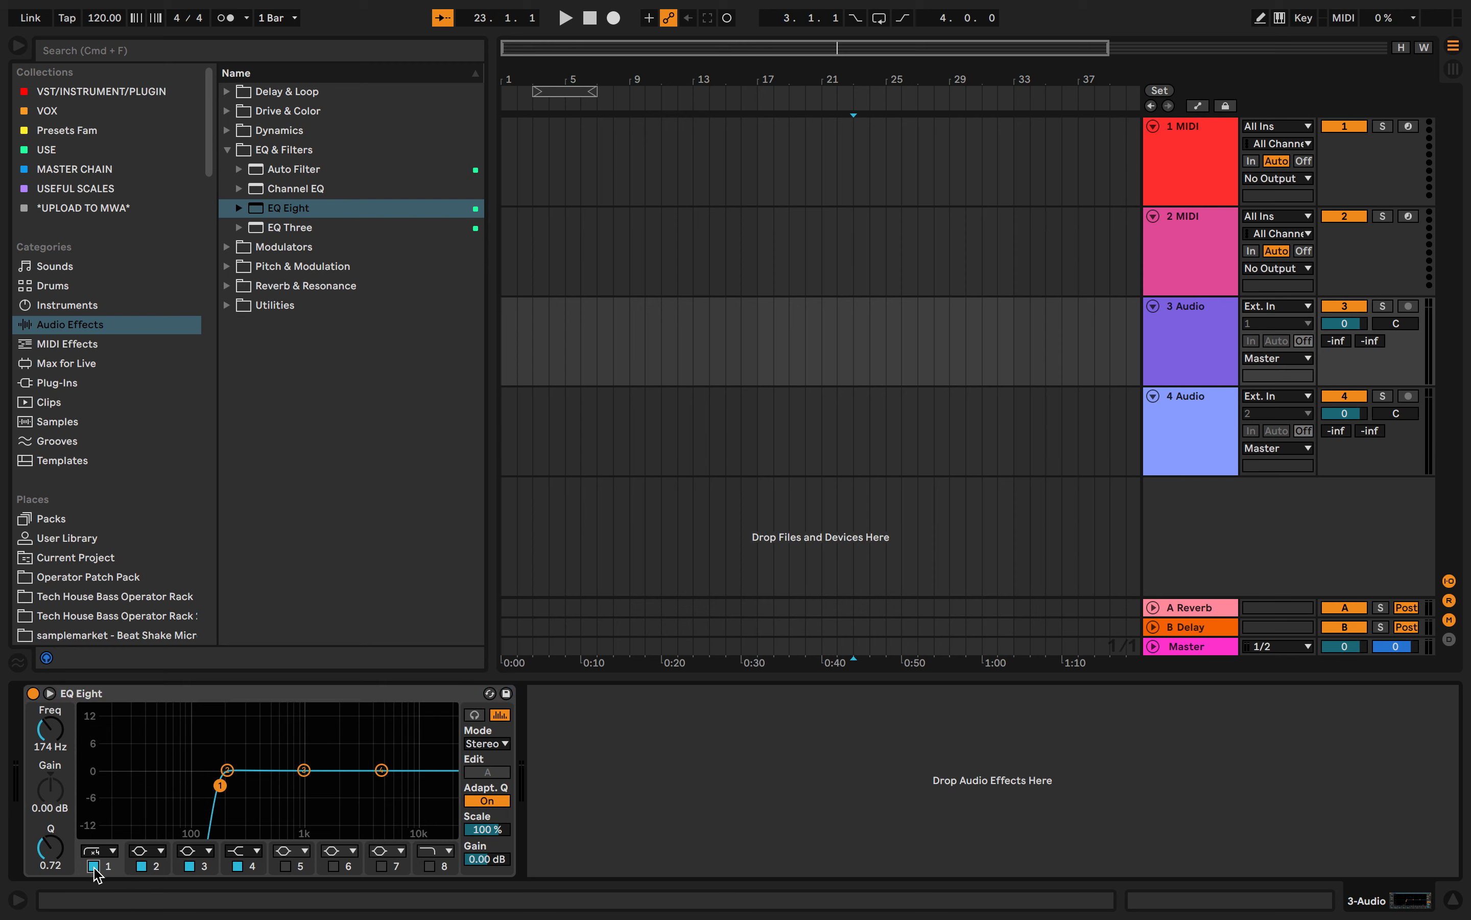
double_click(58, 742)
double_click(59, 842)
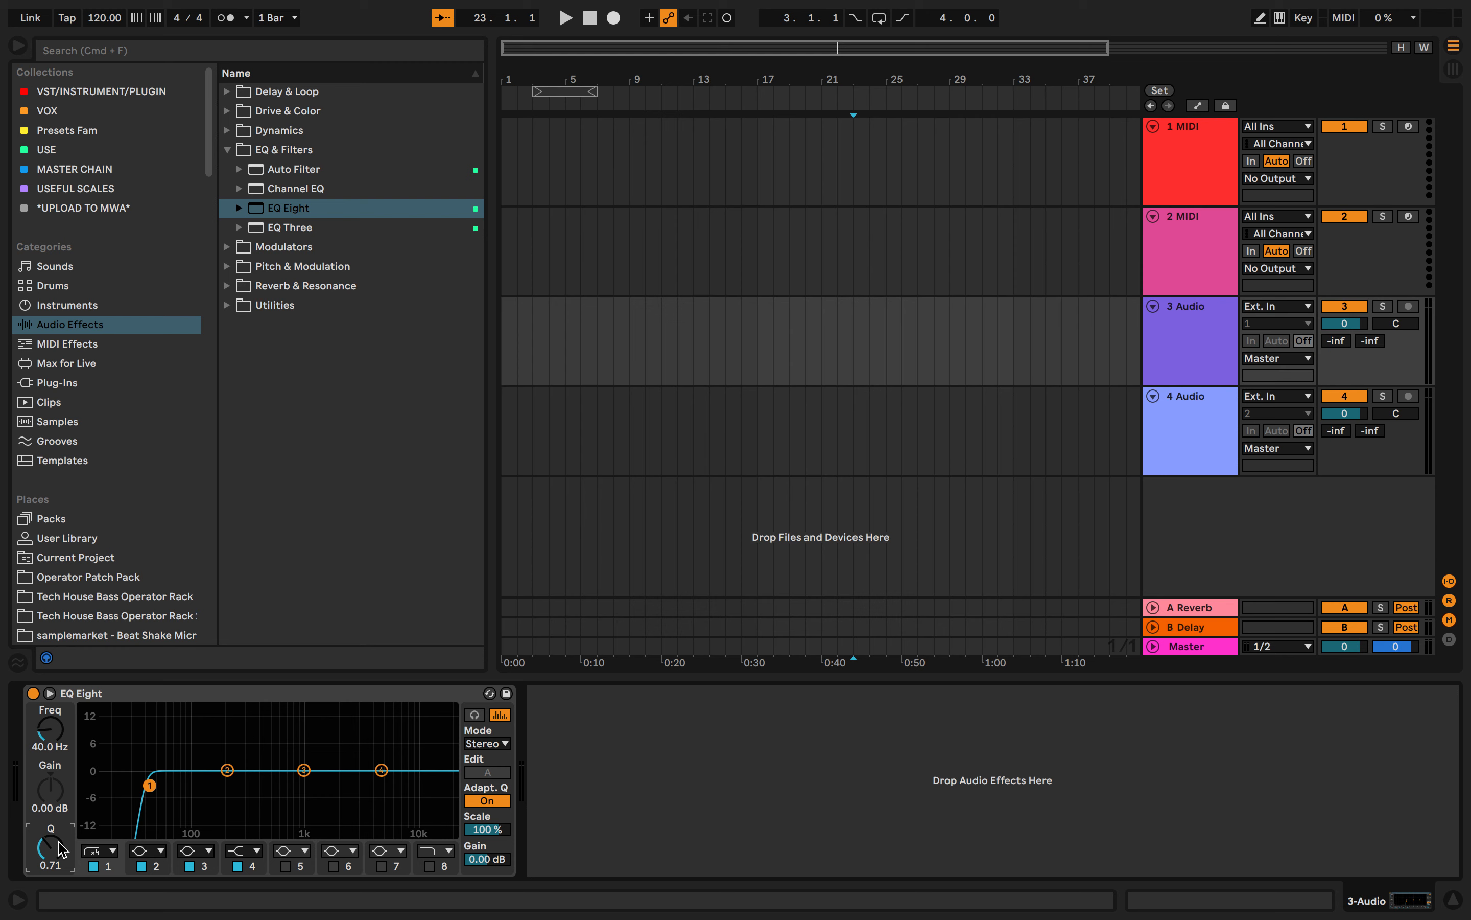
- Set EQ Eight band 1 to the bell filter and shift it to about 29.7 Hz, close to 0 dB gain
click(112, 851)
click(105, 769)
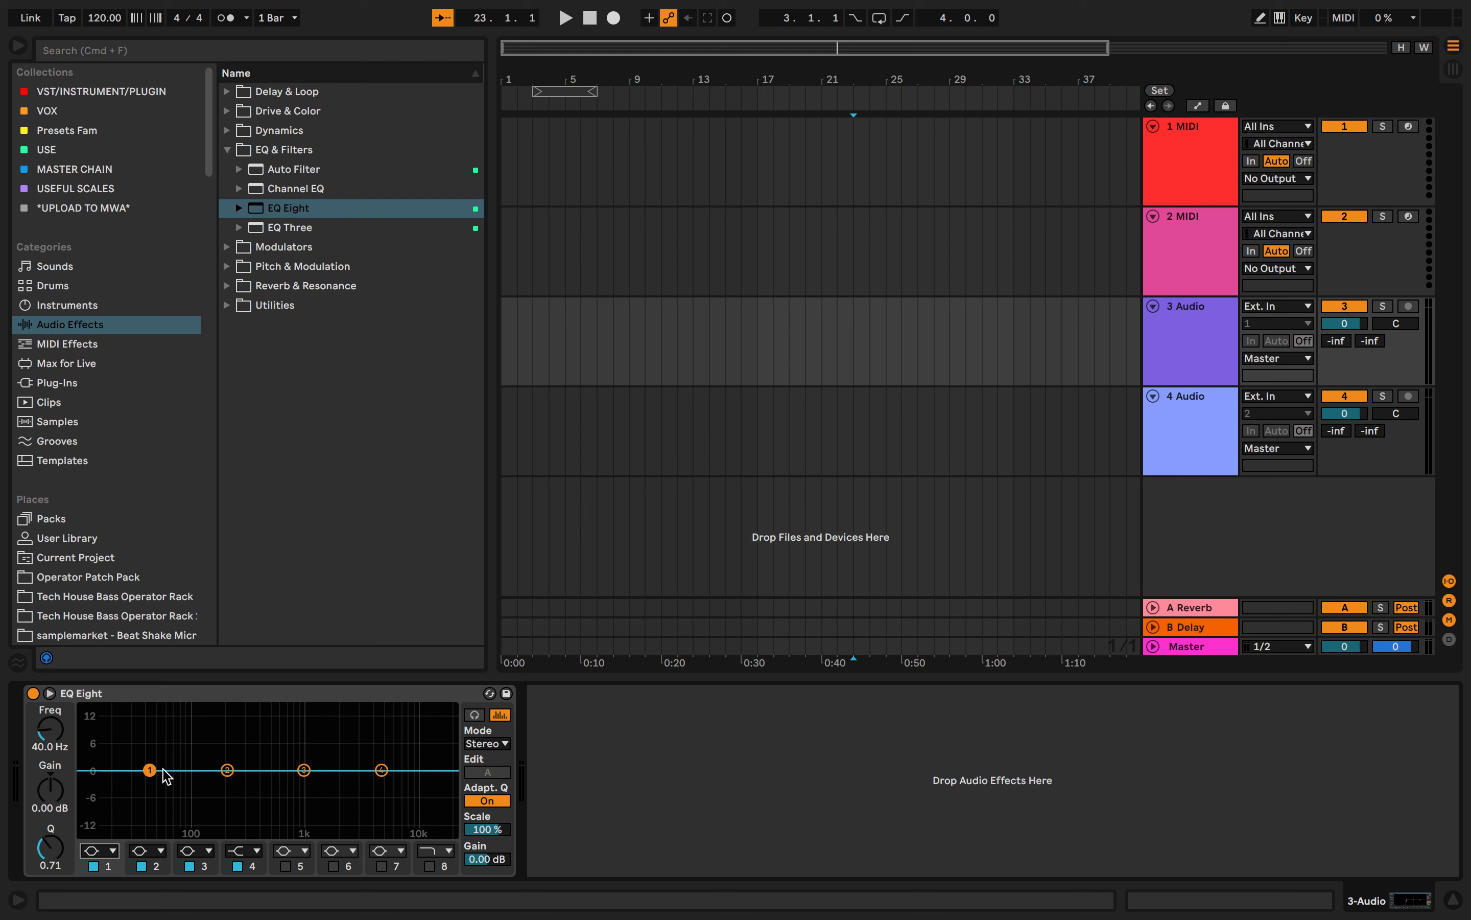
mouse_move(149, 770)
mouse_down()
mouse_move(166, 831)
mouse_move(420, 834)
mouse_move(85, 791)
mouse_move(135, 770)
mouse_up()
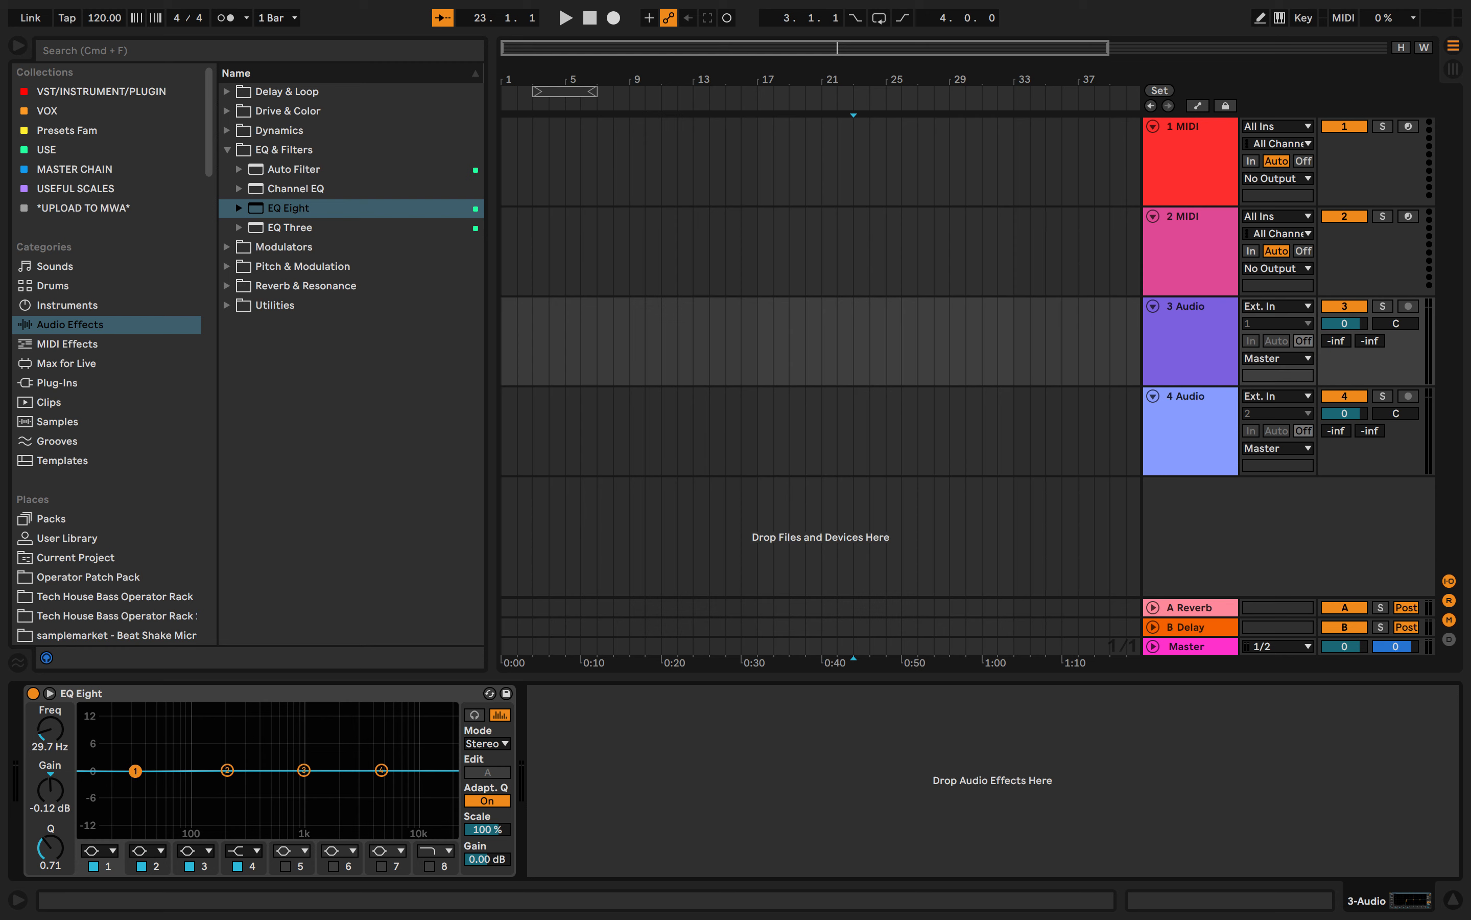
- Select the points of bands 2, 3 and 4 in turn on the EQ curve
click(228, 770)
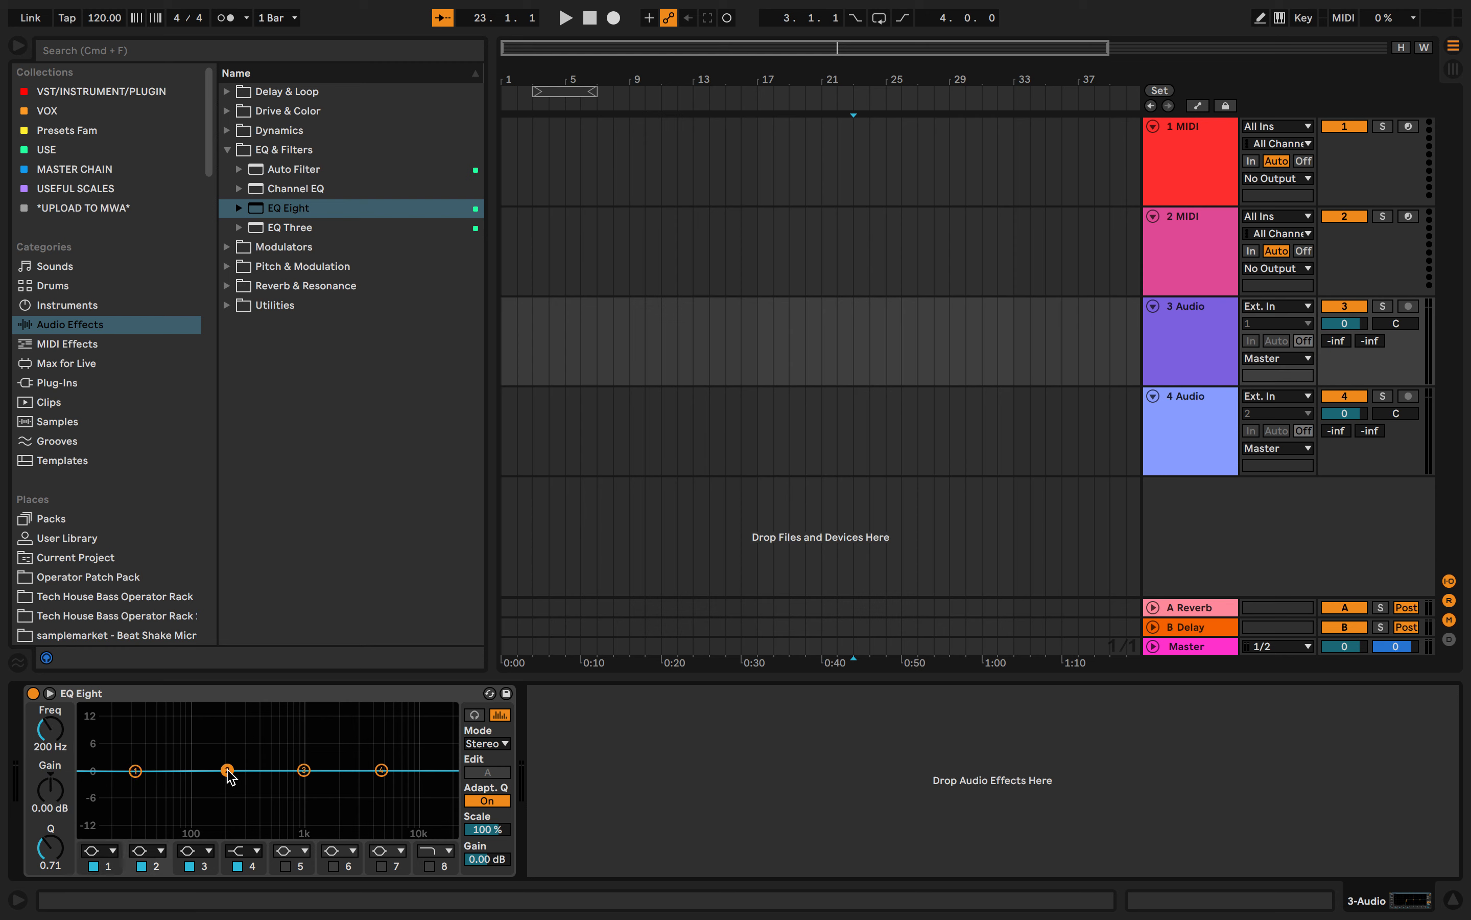
click(304, 770)
click(383, 771)
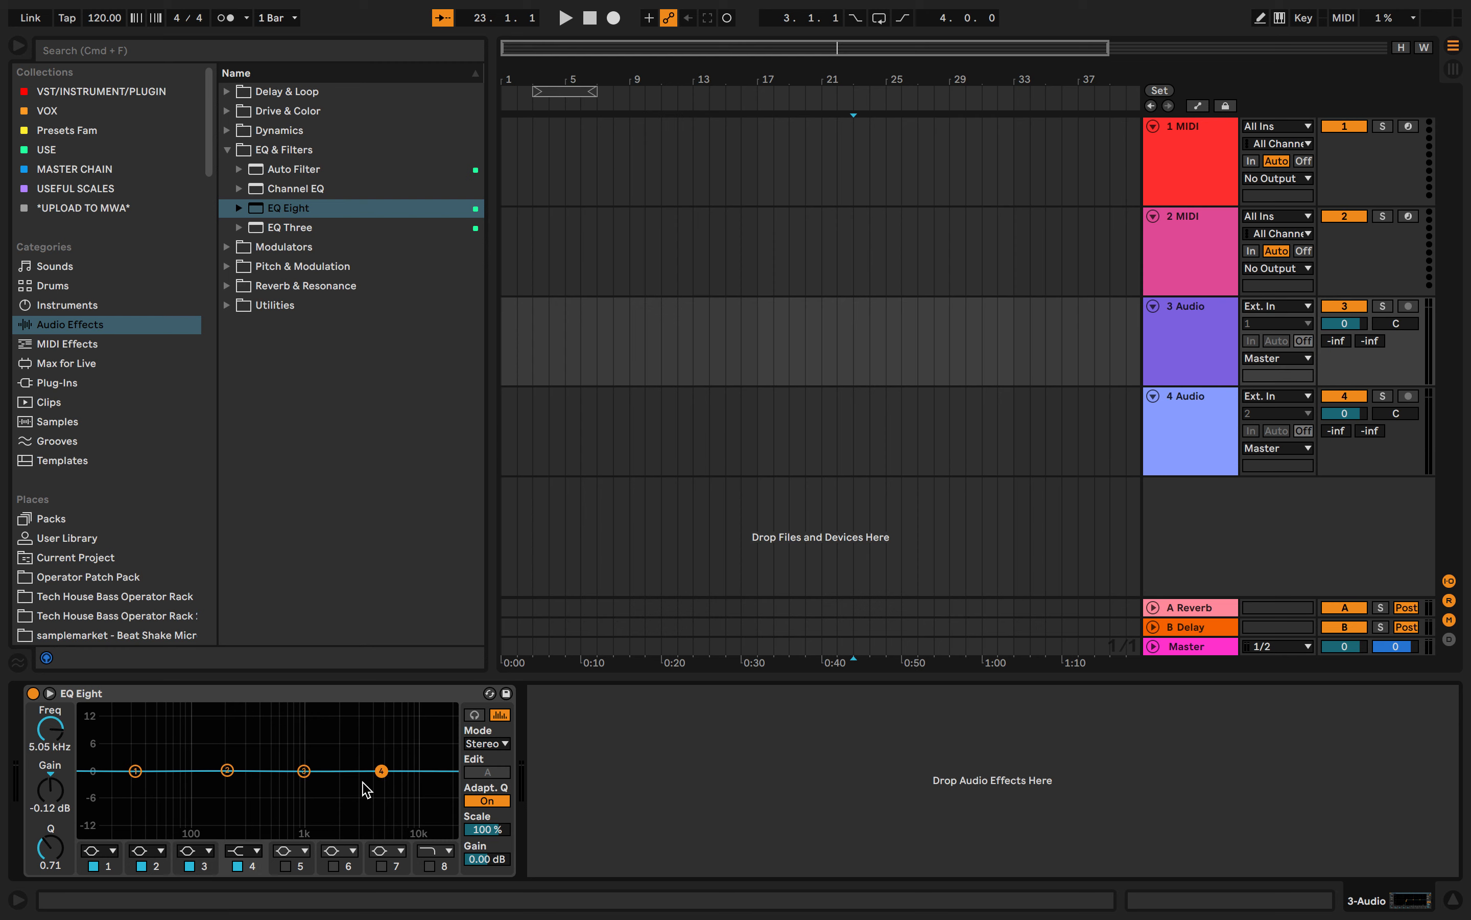
- Enable the extra EQ Eight bands 5 to 8 and disable them all again
click(285, 866)
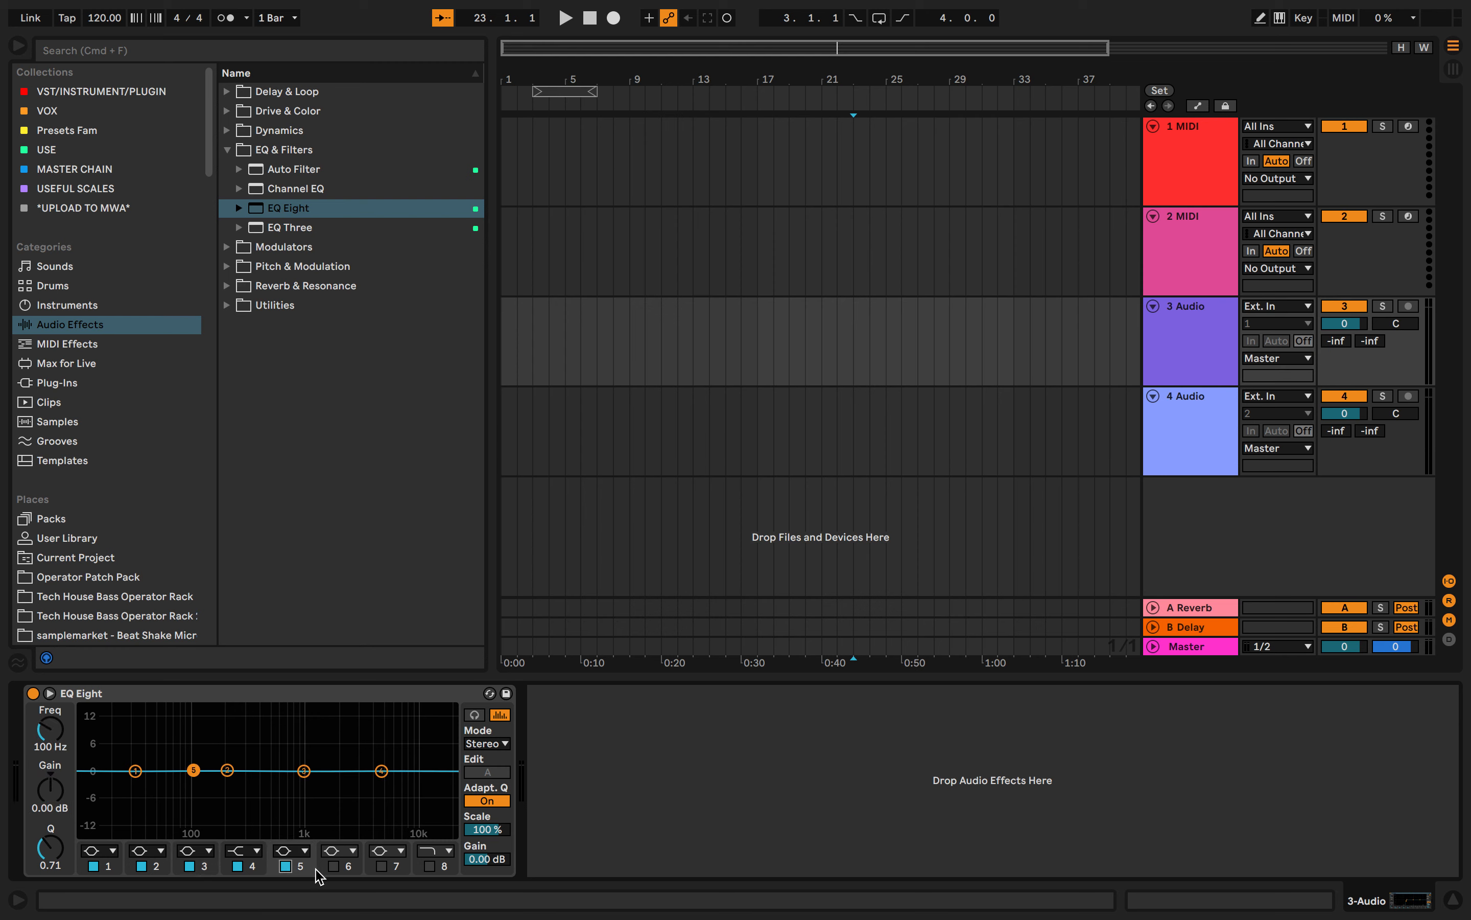
click(333, 866)
click(382, 866)
click(430, 867)
click(383, 866)
click(336, 867)
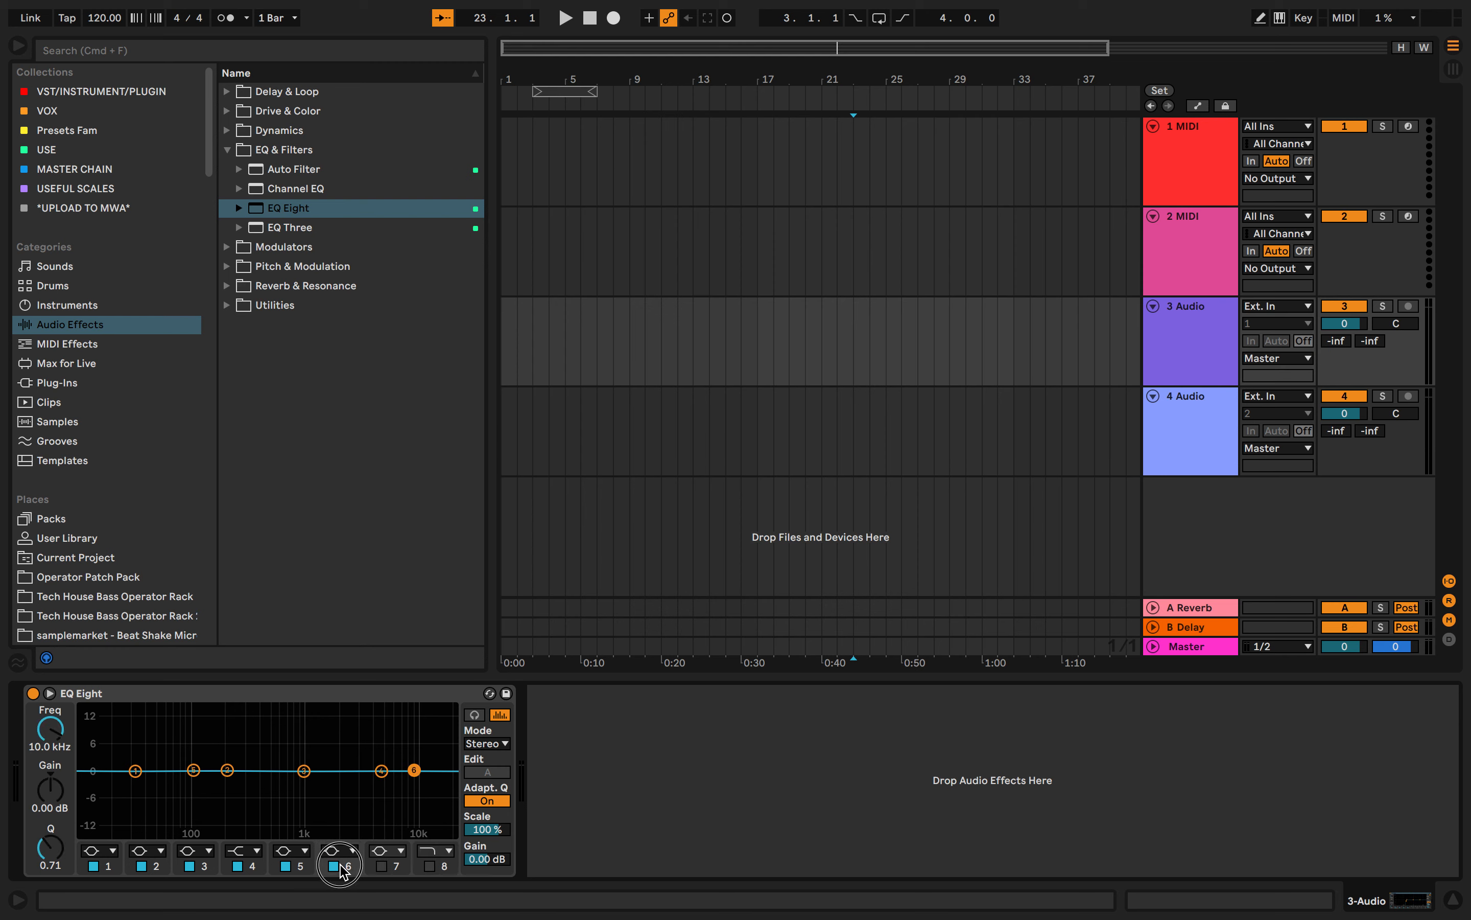
click(333, 866)
click(287, 866)
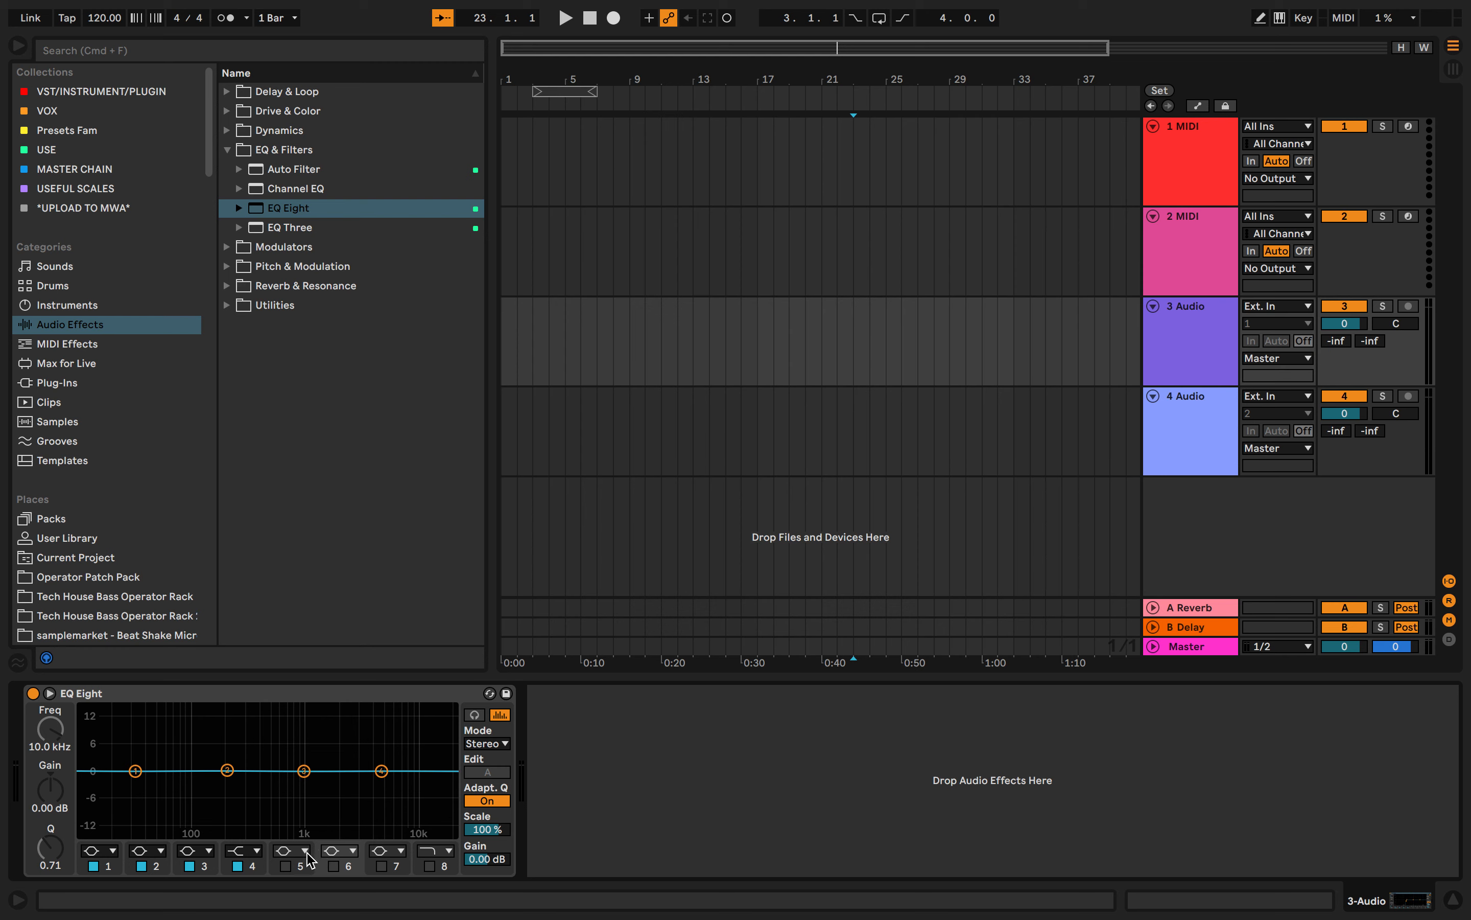
- Activate bands 5, 6, 7 and 8 once more, and switch each of them back off
click(287, 867)
click(335, 866)
click(382, 867)
click(429, 866)
click(427, 866)
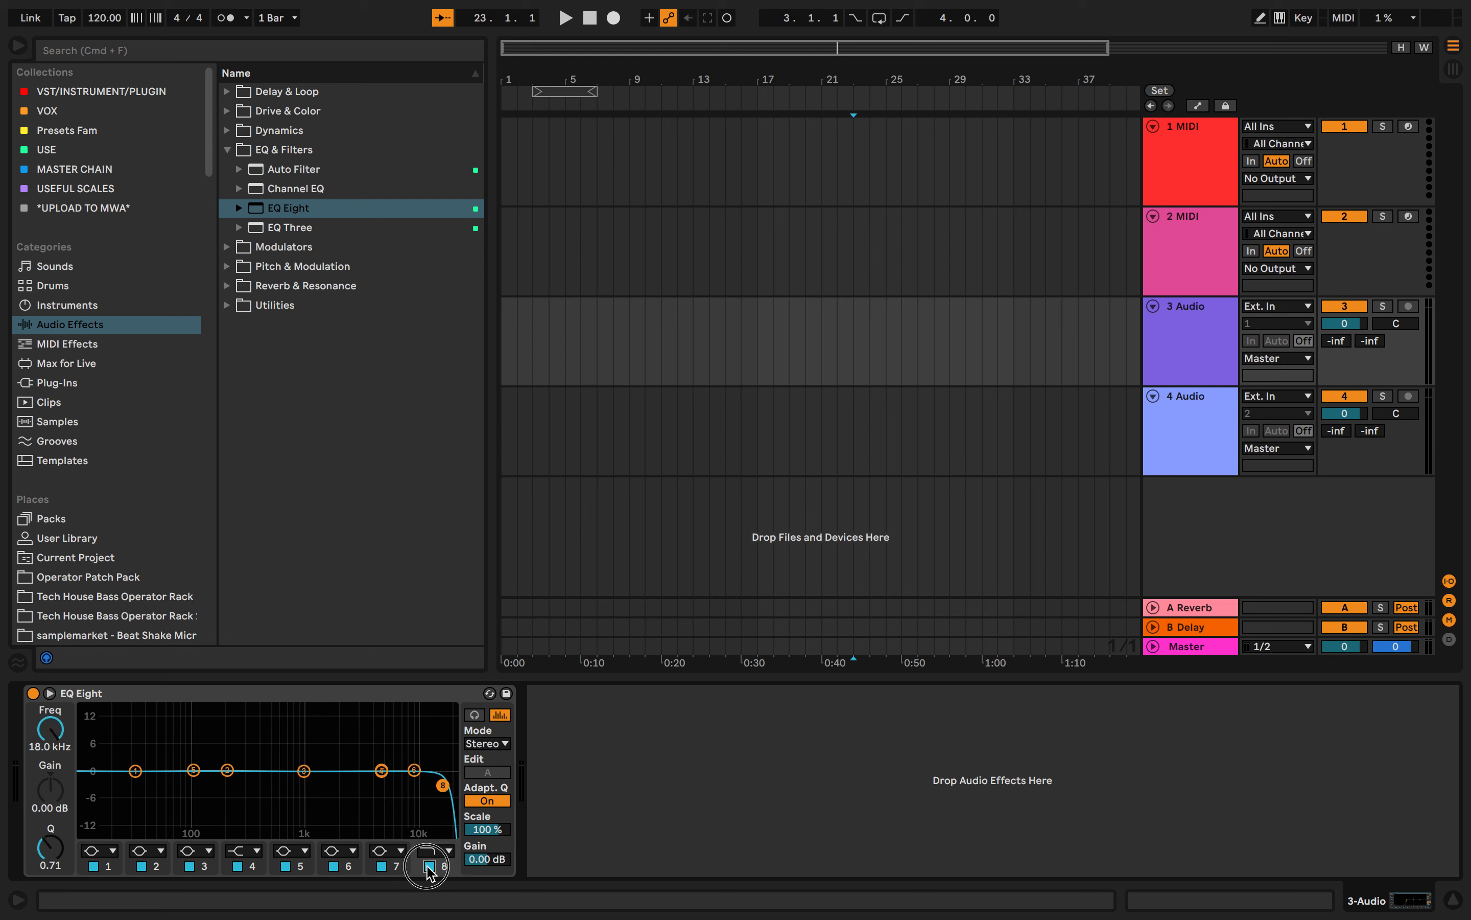
click(381, 865)
click(332, 866)
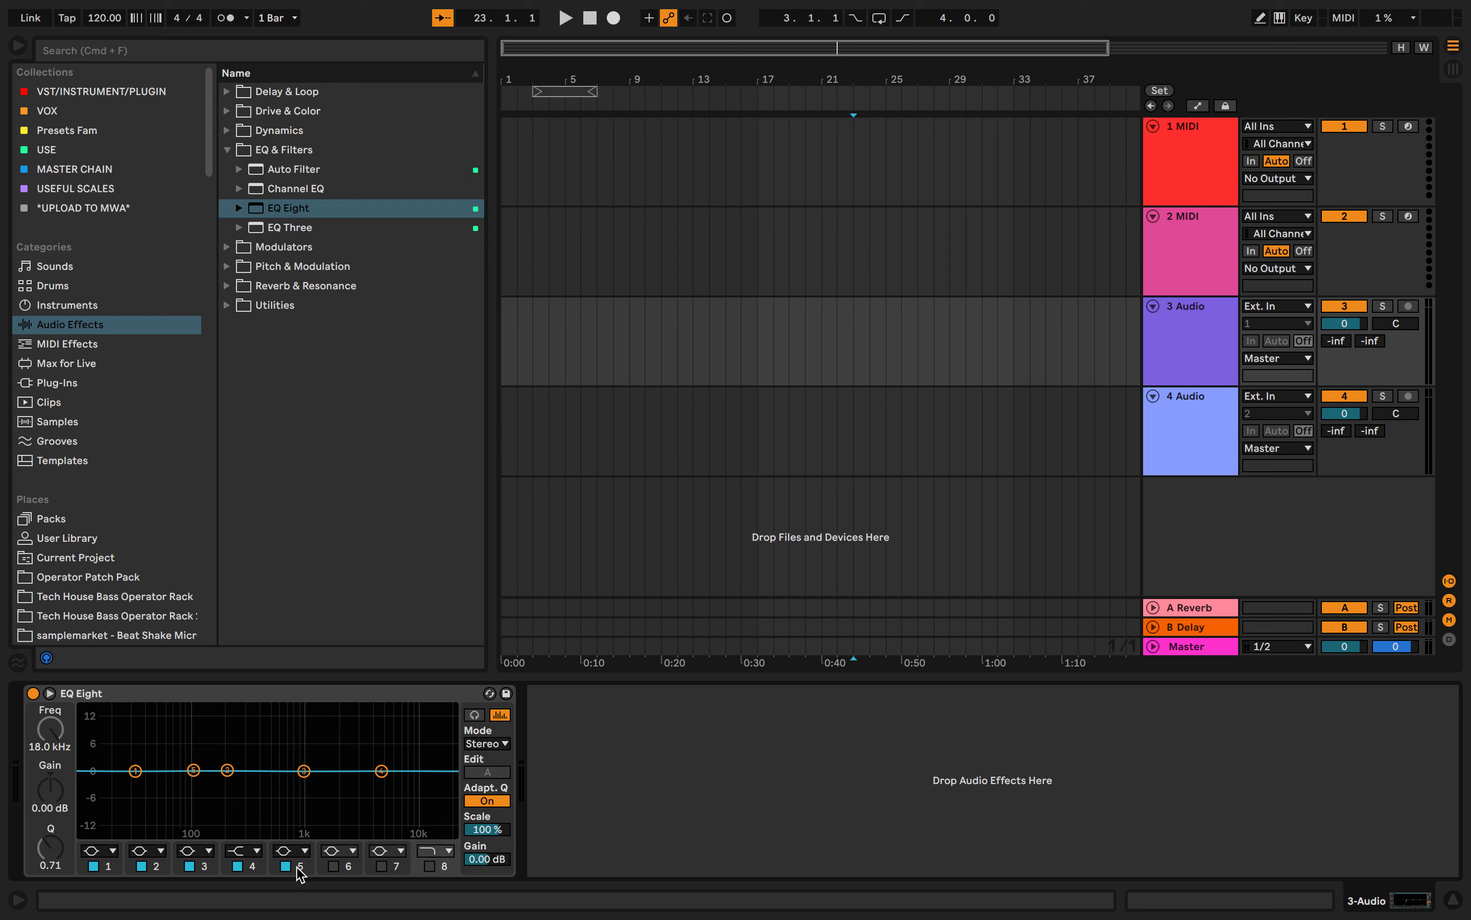
click(285, 866)
- Go back through EQ bands 4, 3 and 2 to band 1, keeping all four enabled
click(237, 866)
click(189, 866)
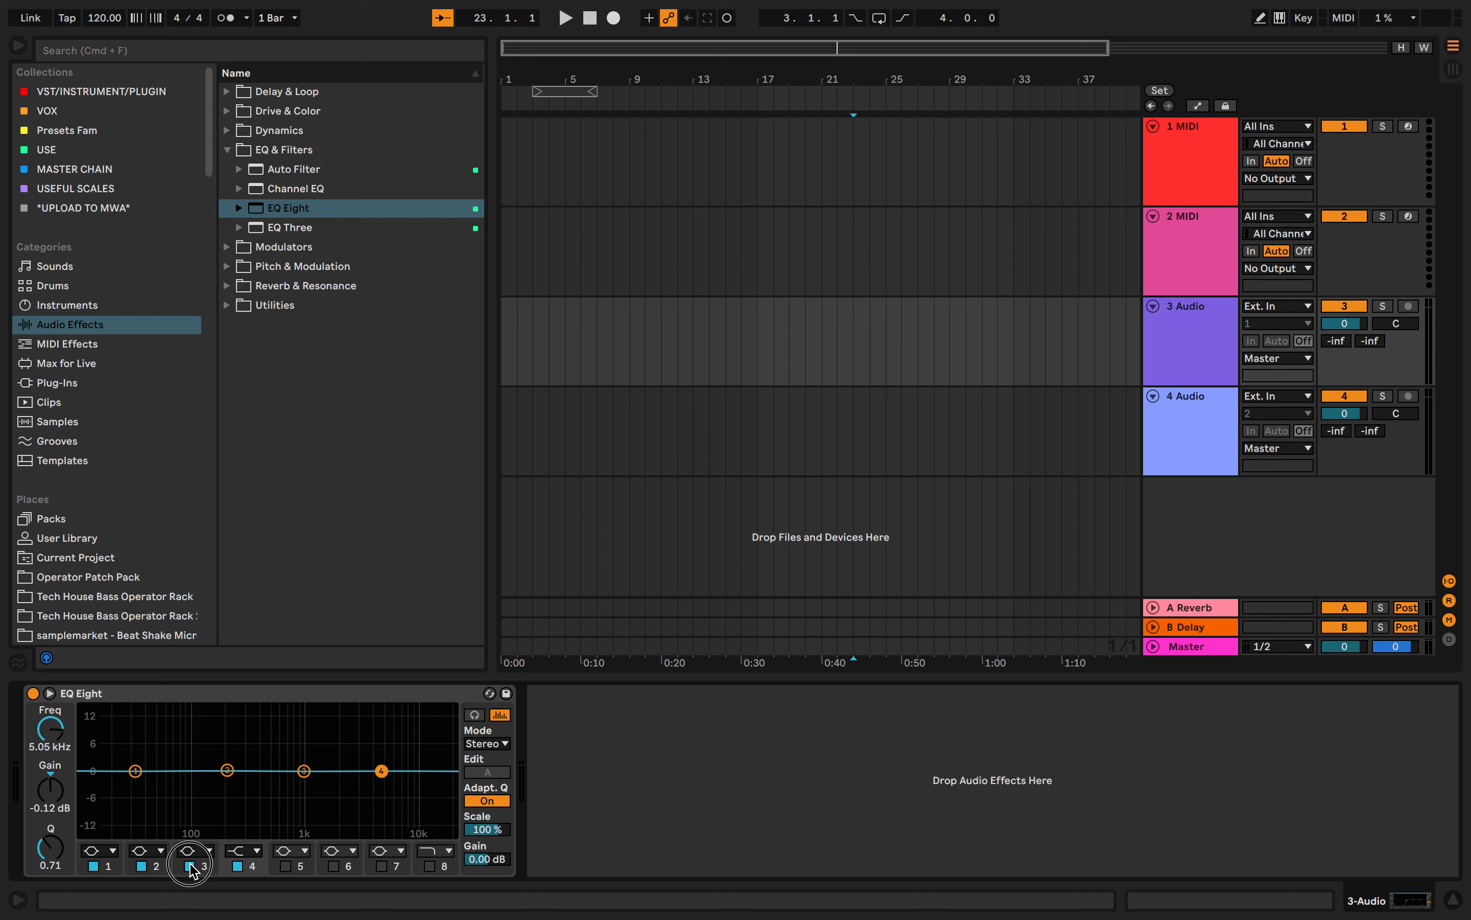
click(146, 866)
click(102, 868)
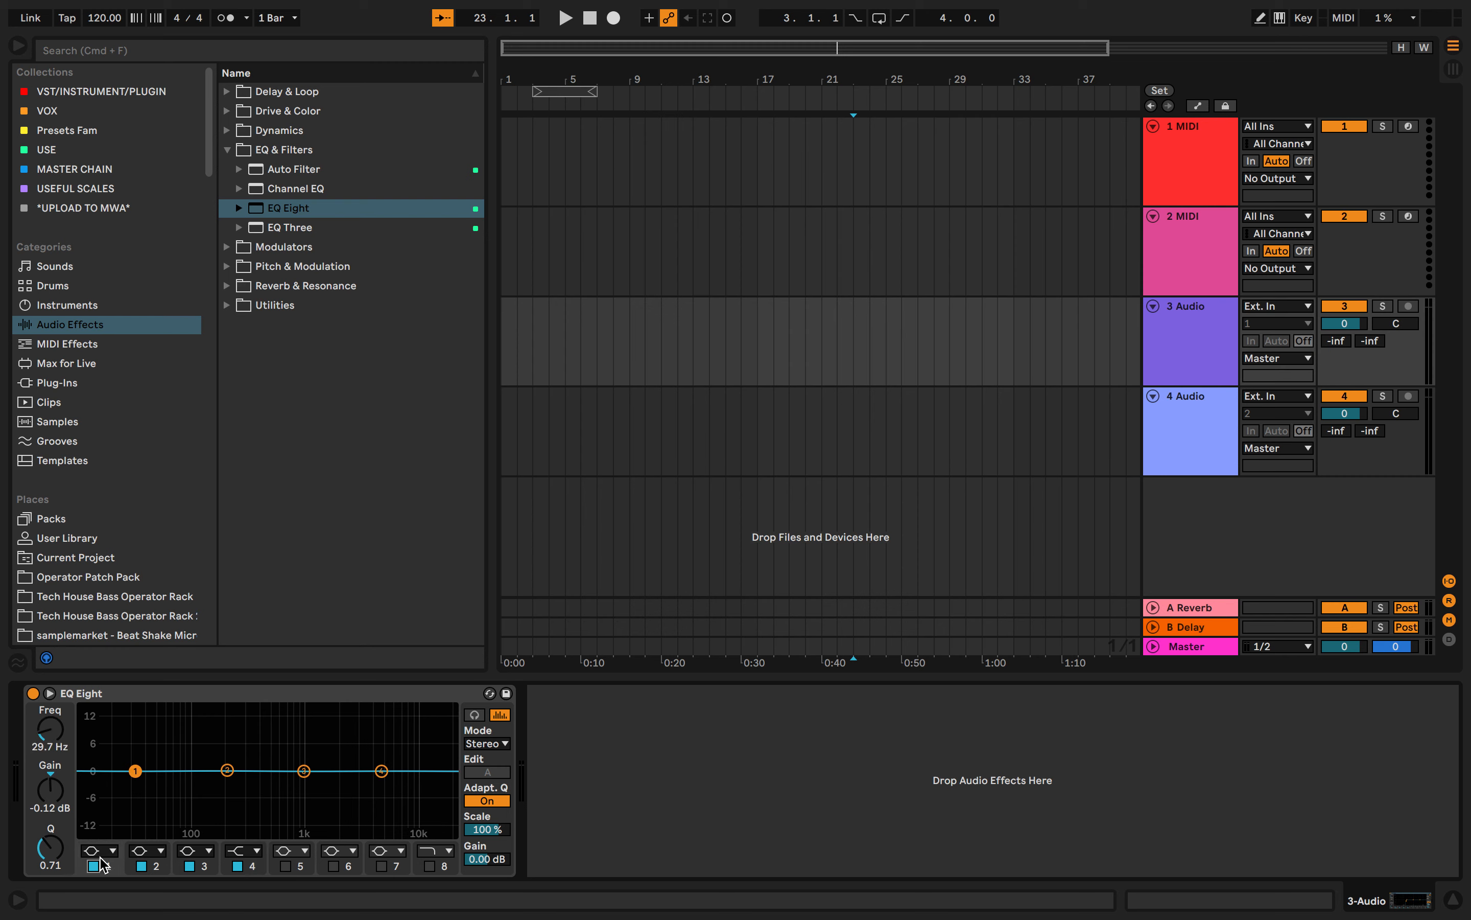
- Try the steep low cut, gentle low cut, low shelf, bell and notch filter types on band 1
click(102, 851)
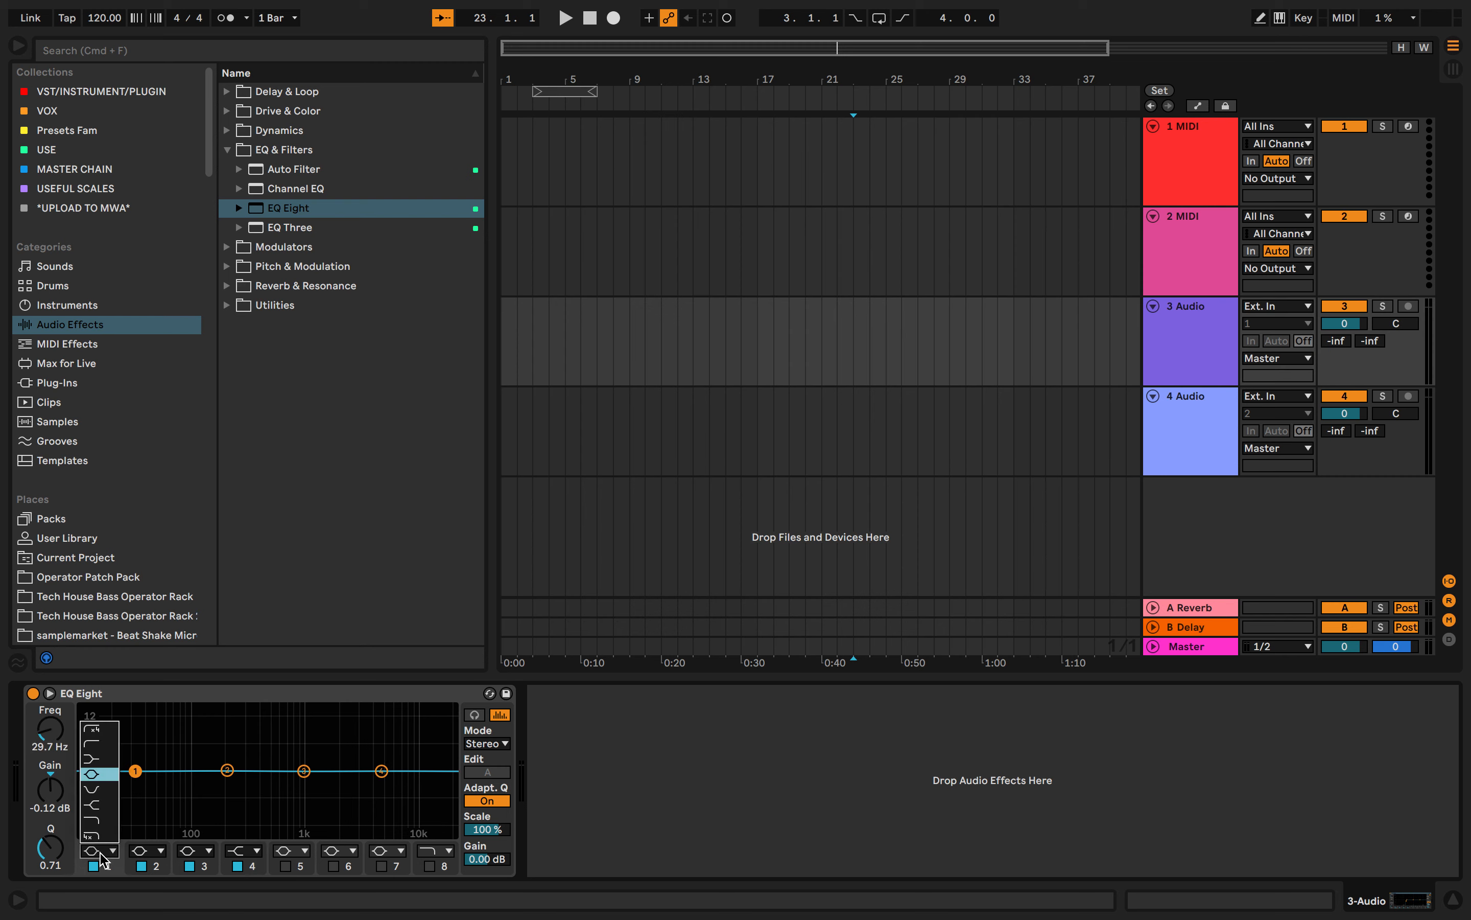
click(103, 731)
click(98, 850)
click(109, 745)
click(99, 850)
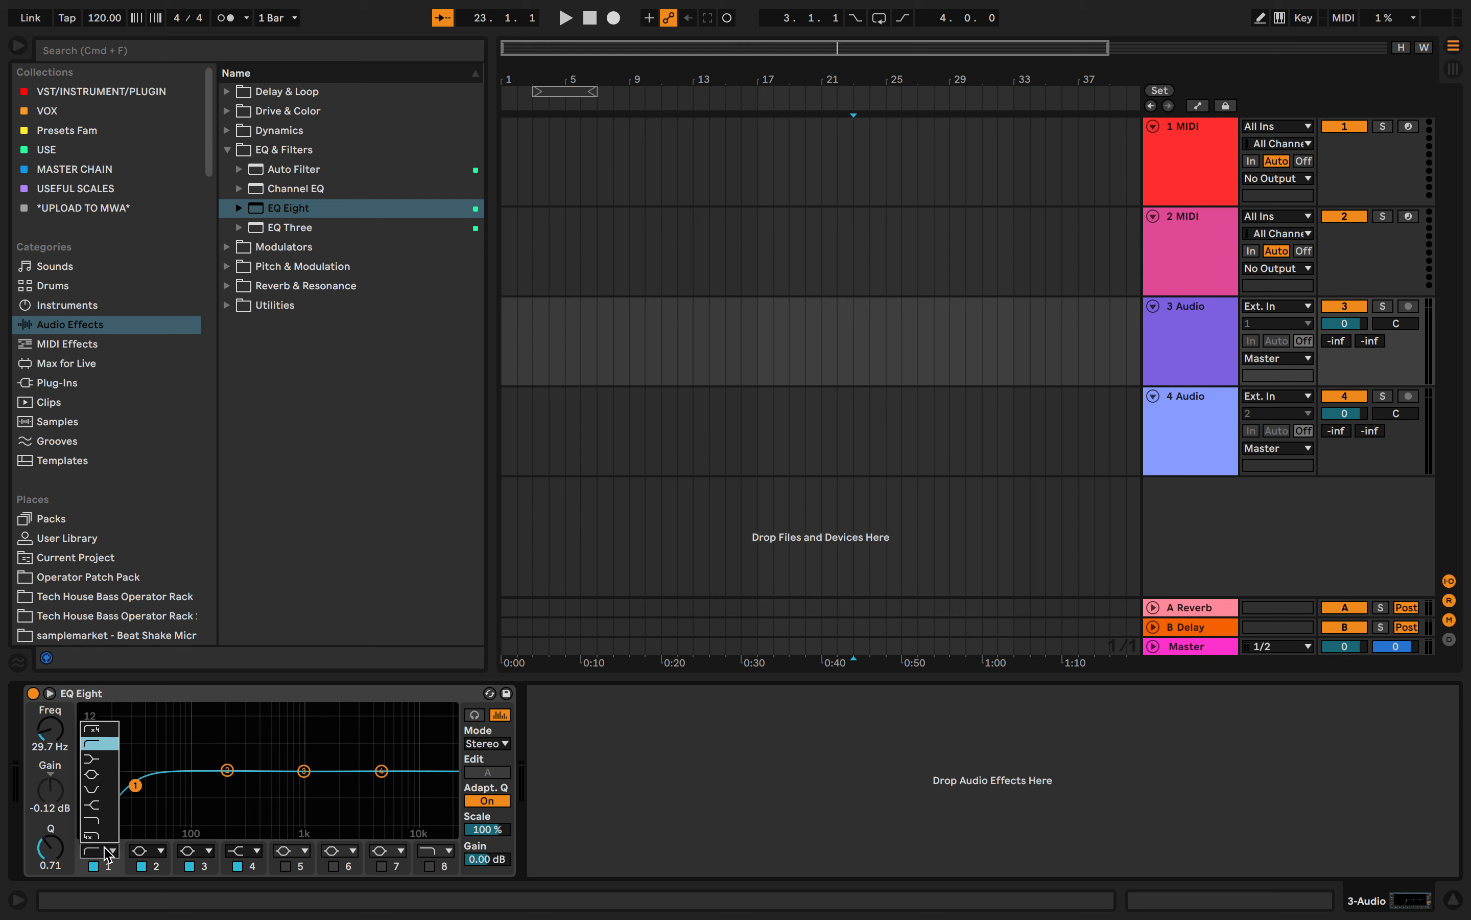
click(113, 760)
click(115, 851)
click(111, 776)
click(110, 853)
click(97, 789)
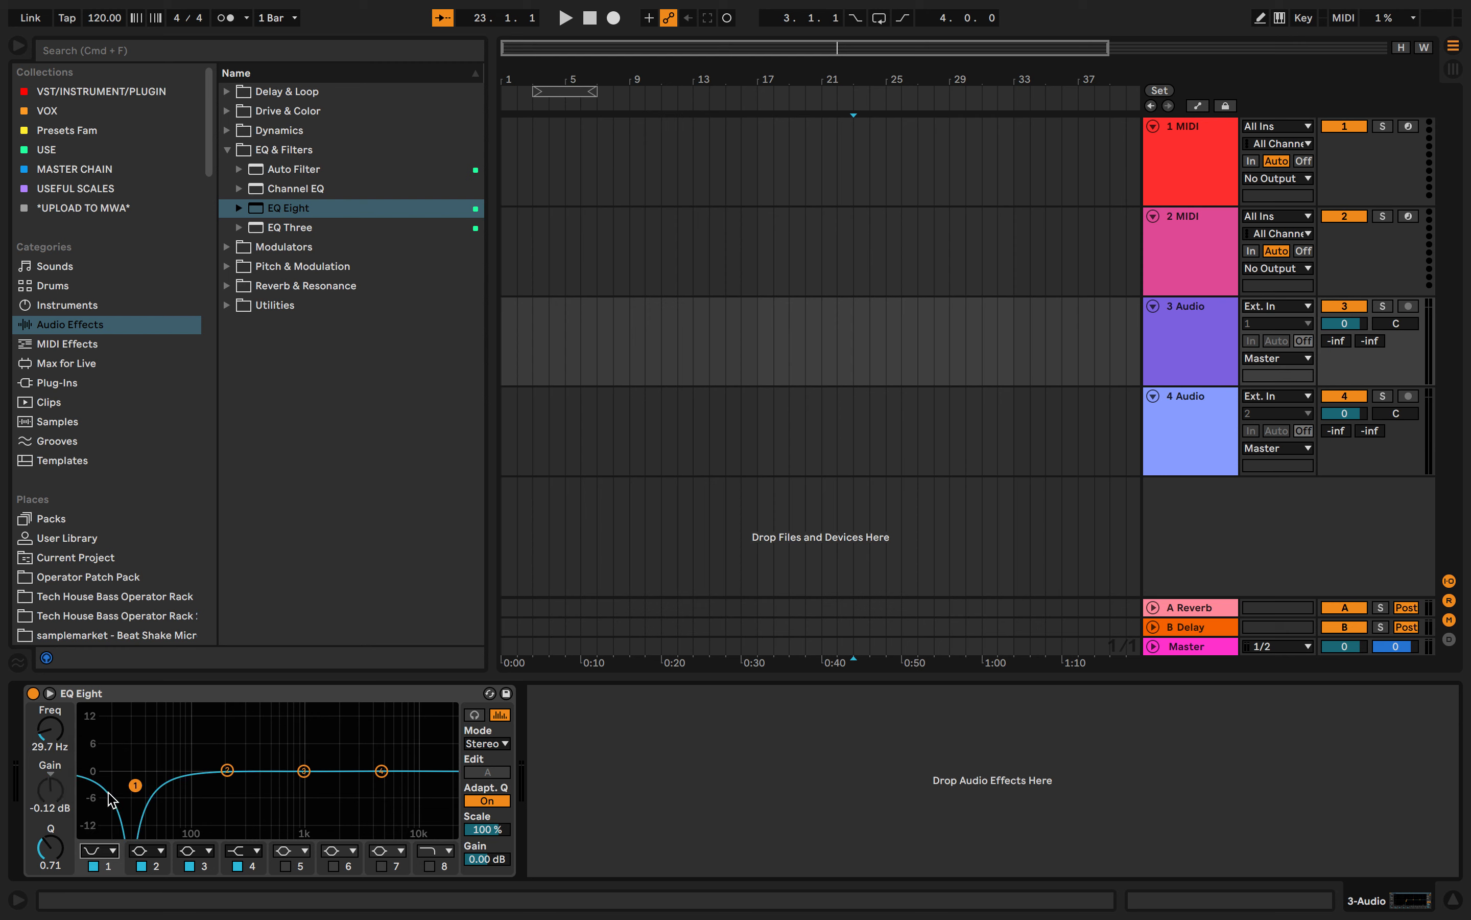
- Try the high shelf, gentle high cut and steep high cut filter types on band 1
click(111, 852)
click(109, 805)
click(110, 849)
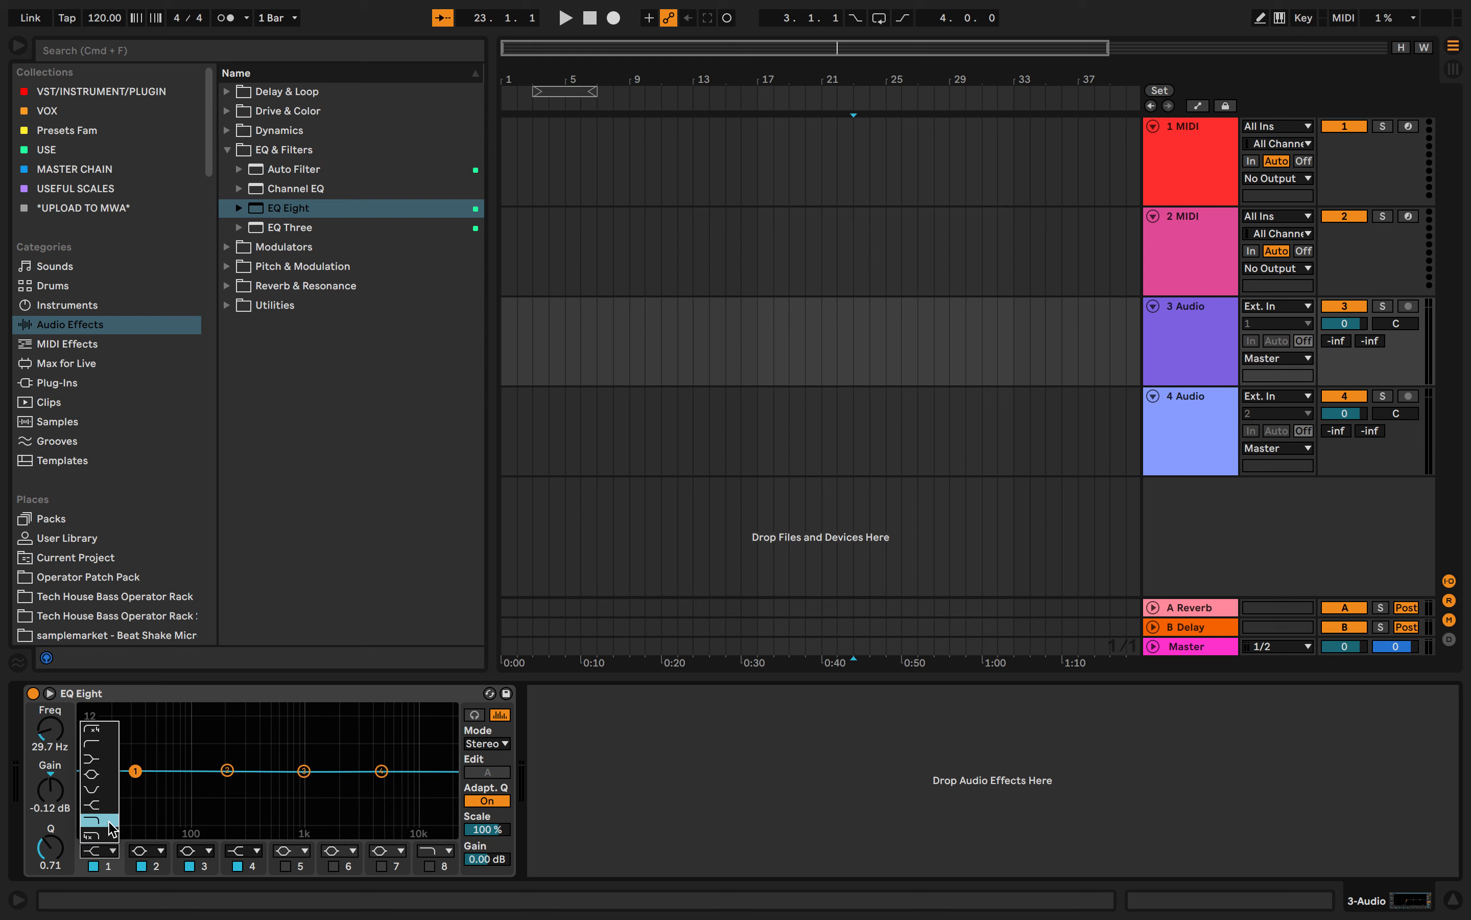
click(110, 820)
click(110, 849)
click(109, 836)
- Try the steep low cut on band 1 again and return the band to the bell filter
click(111, 851)
click(94, 728)
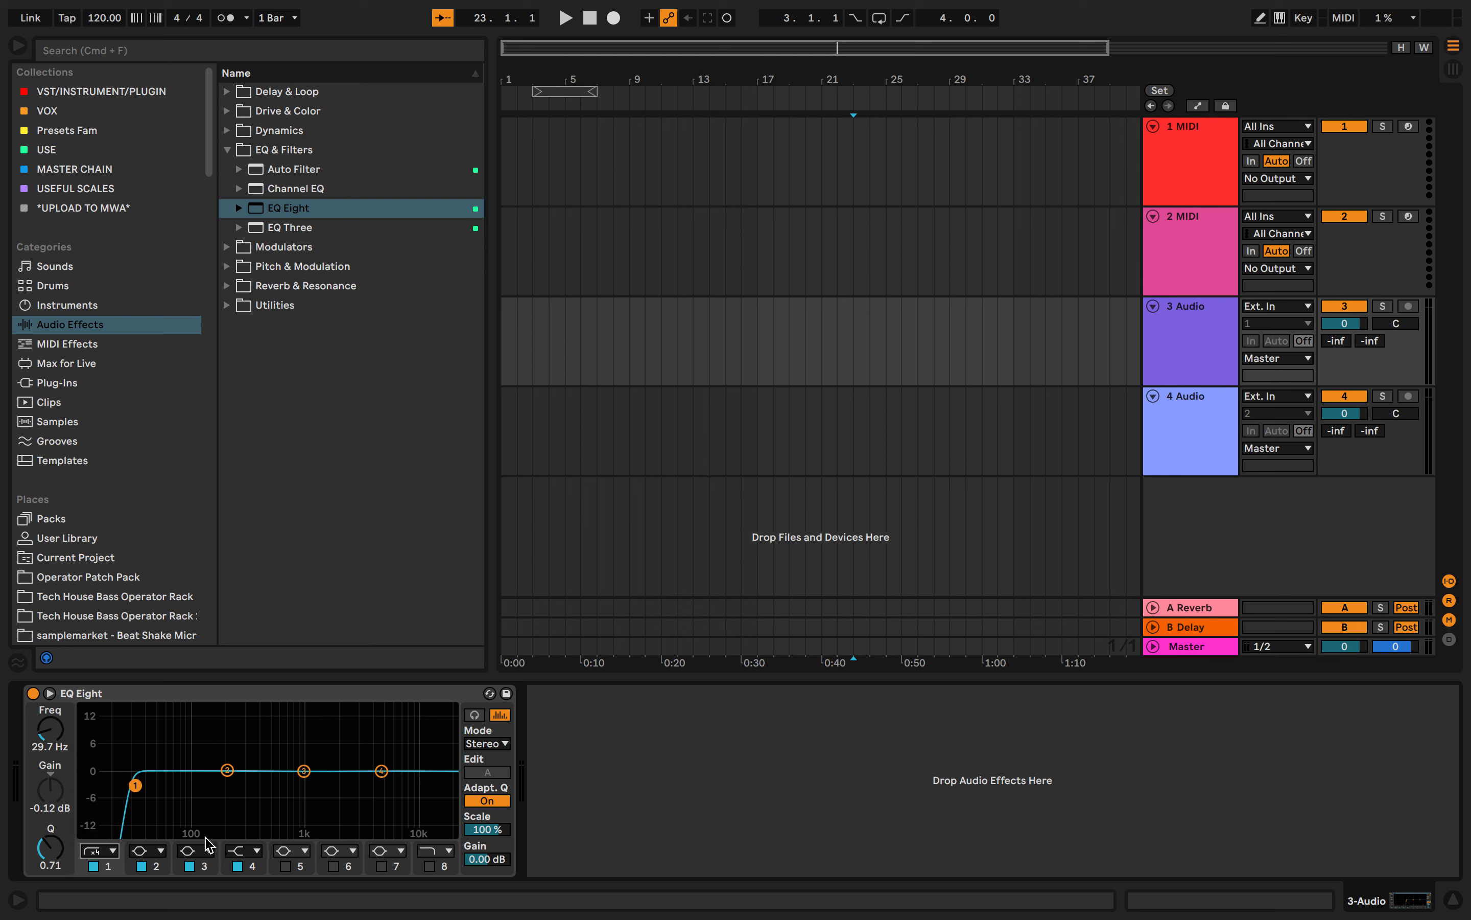
click(107, 852)
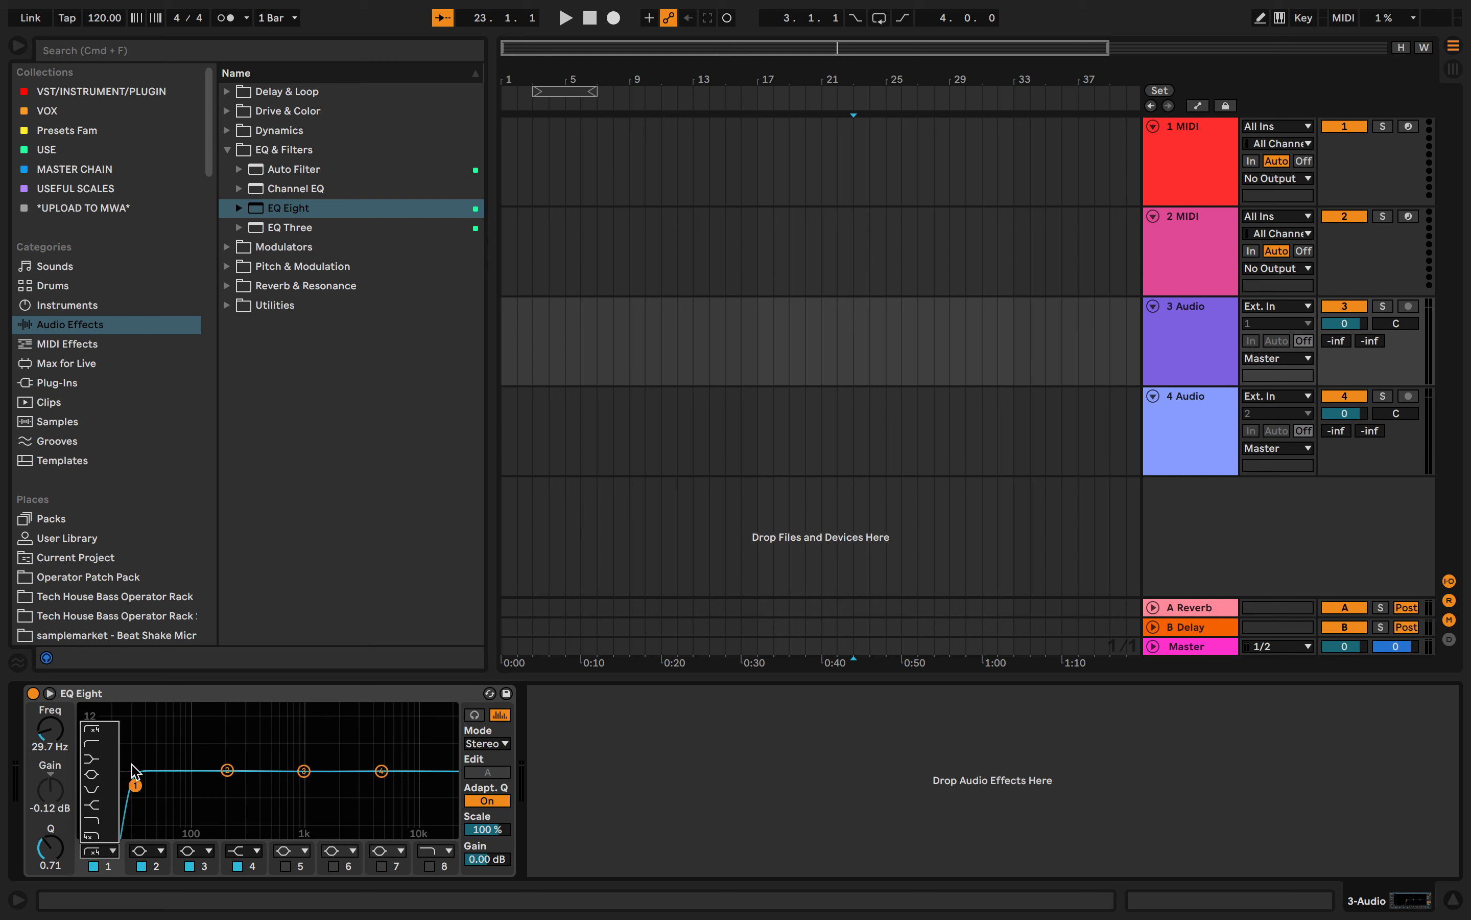
click(116, 775)
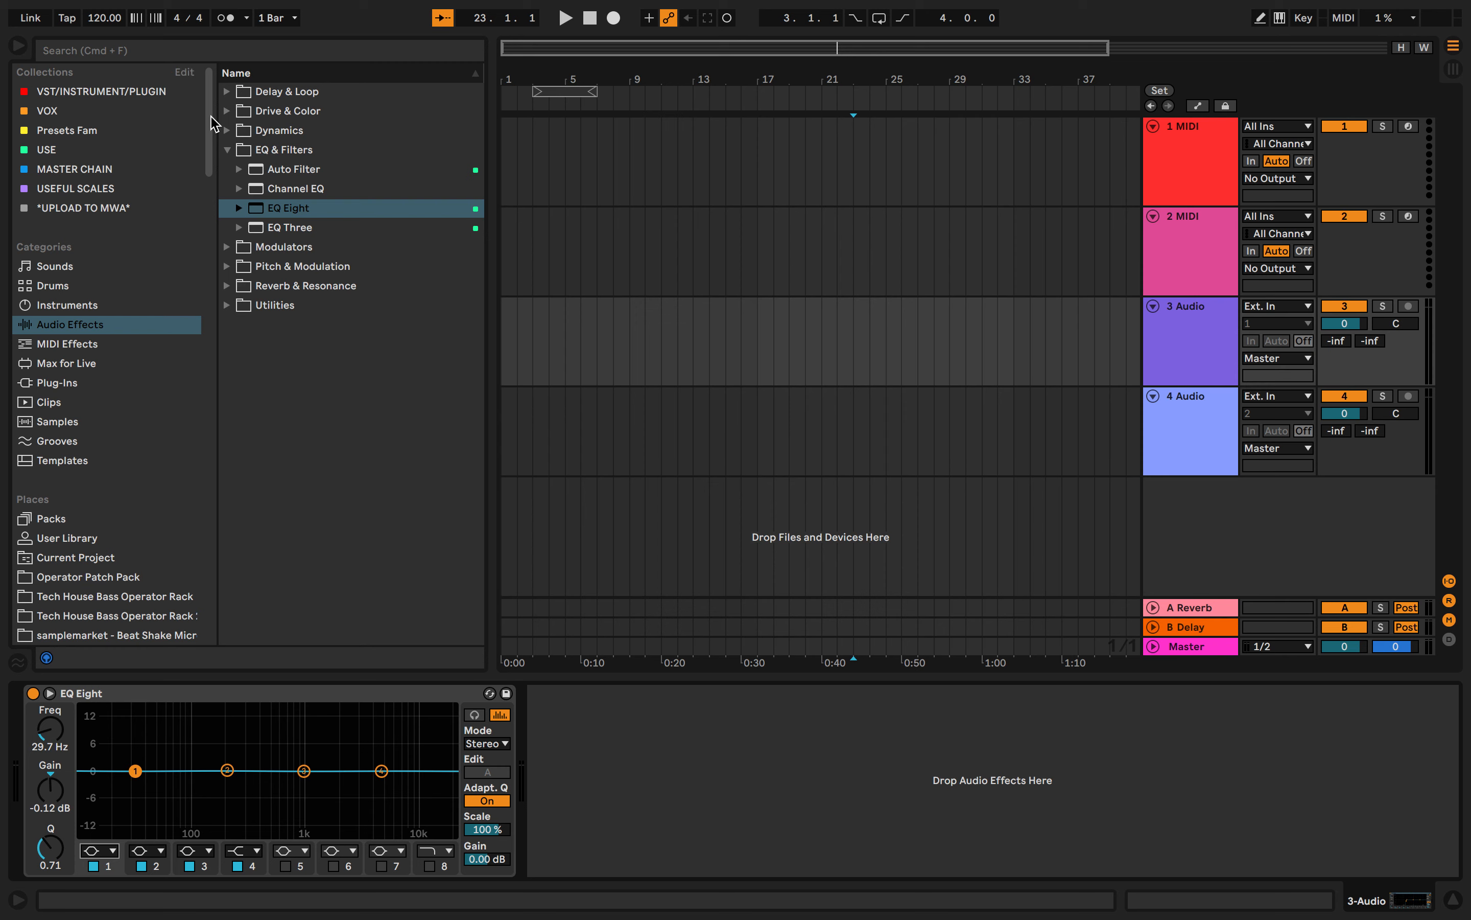
- Search the browser for "vocal" and list the matches from all categories
click(279, 50)
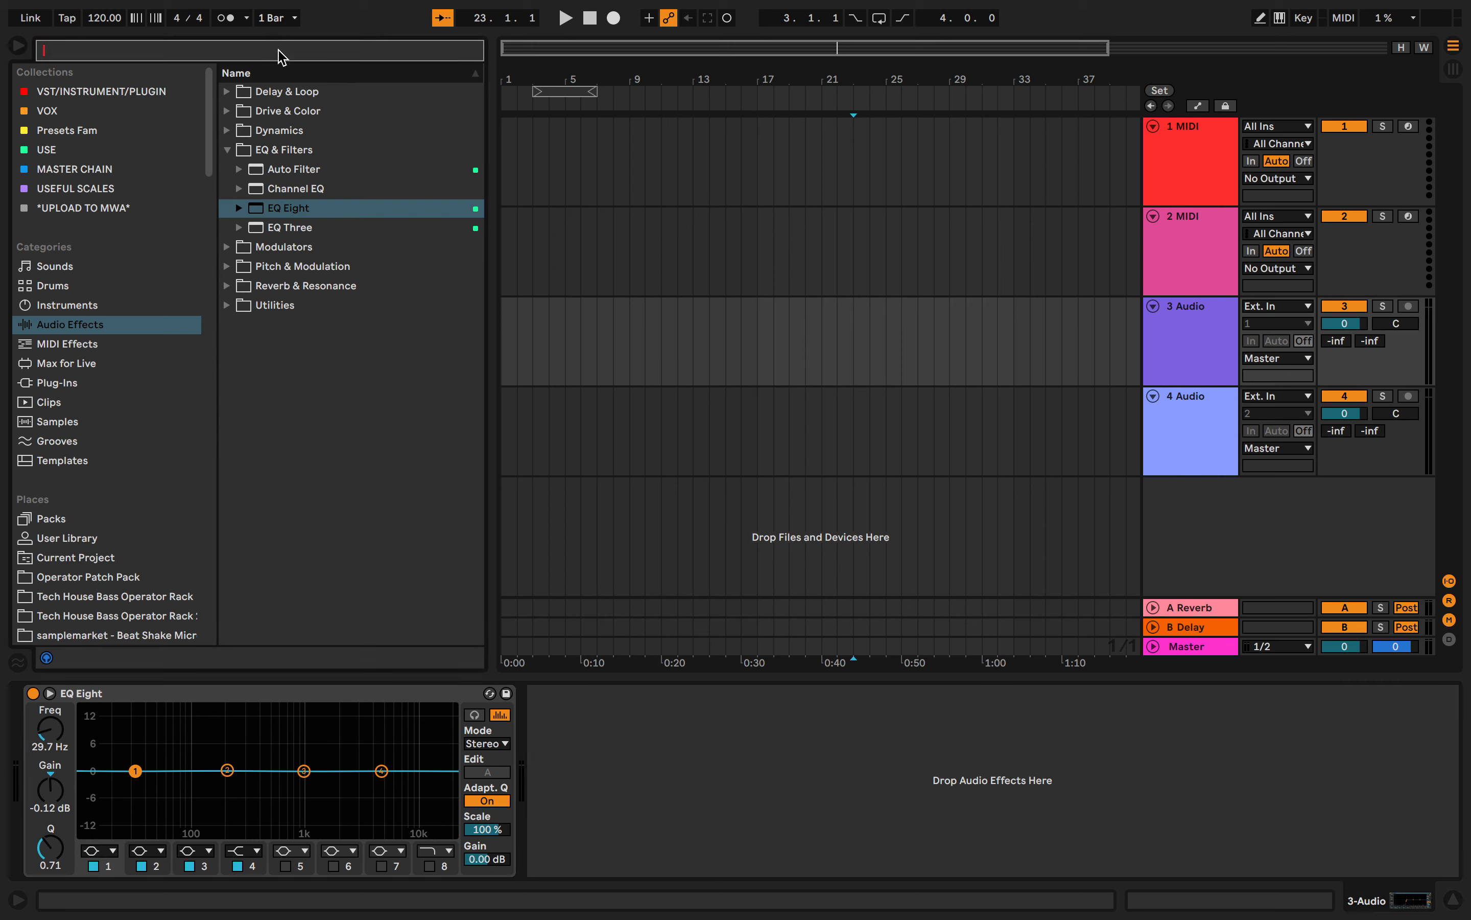
text(au)
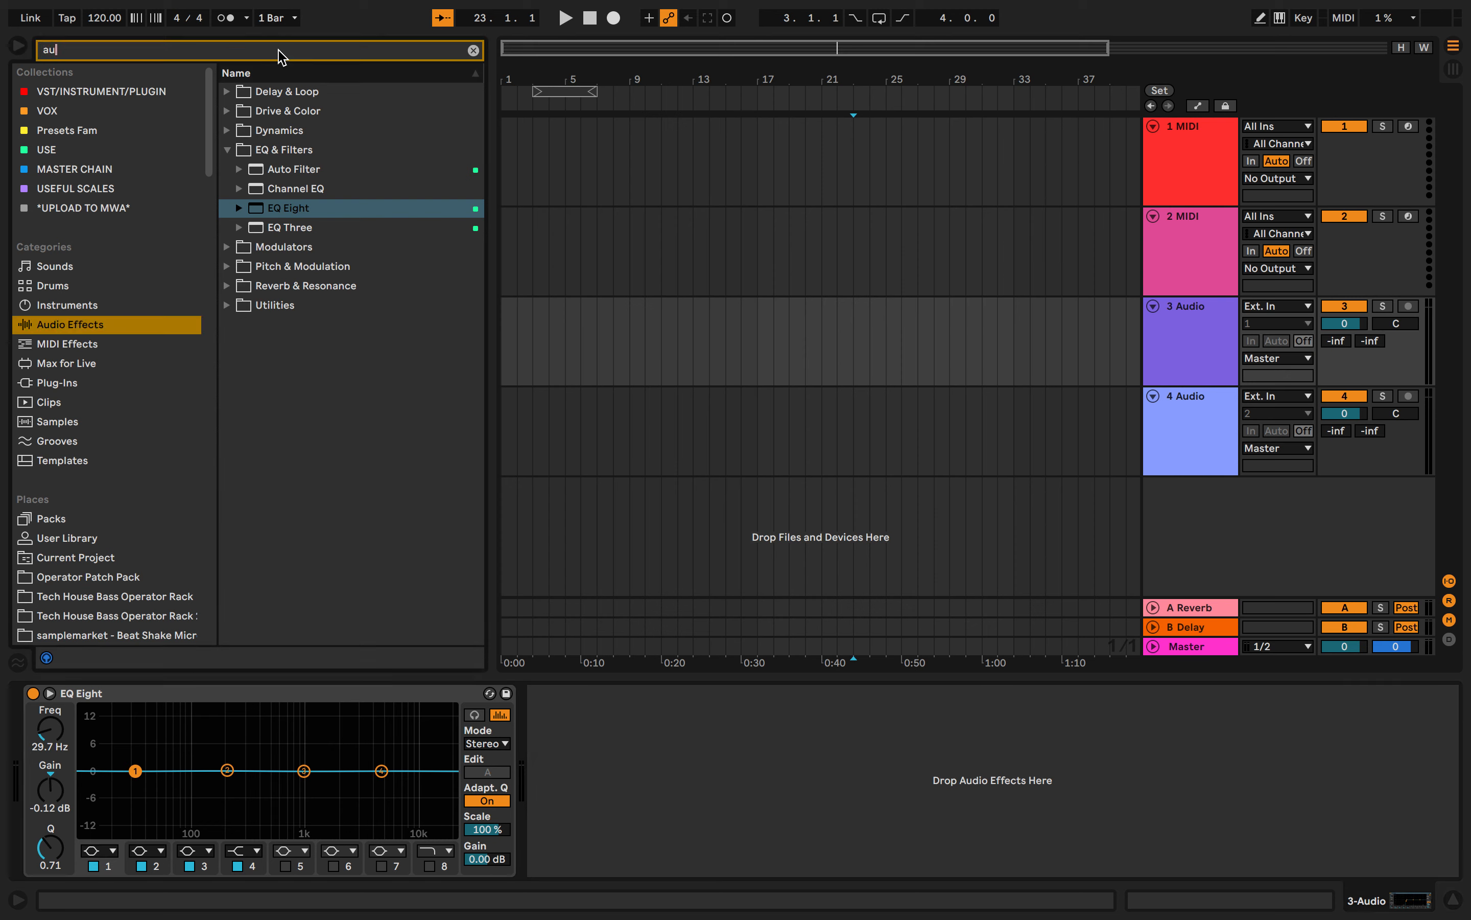
key(BackSpace)
key(BackSpace)
text(vocal)
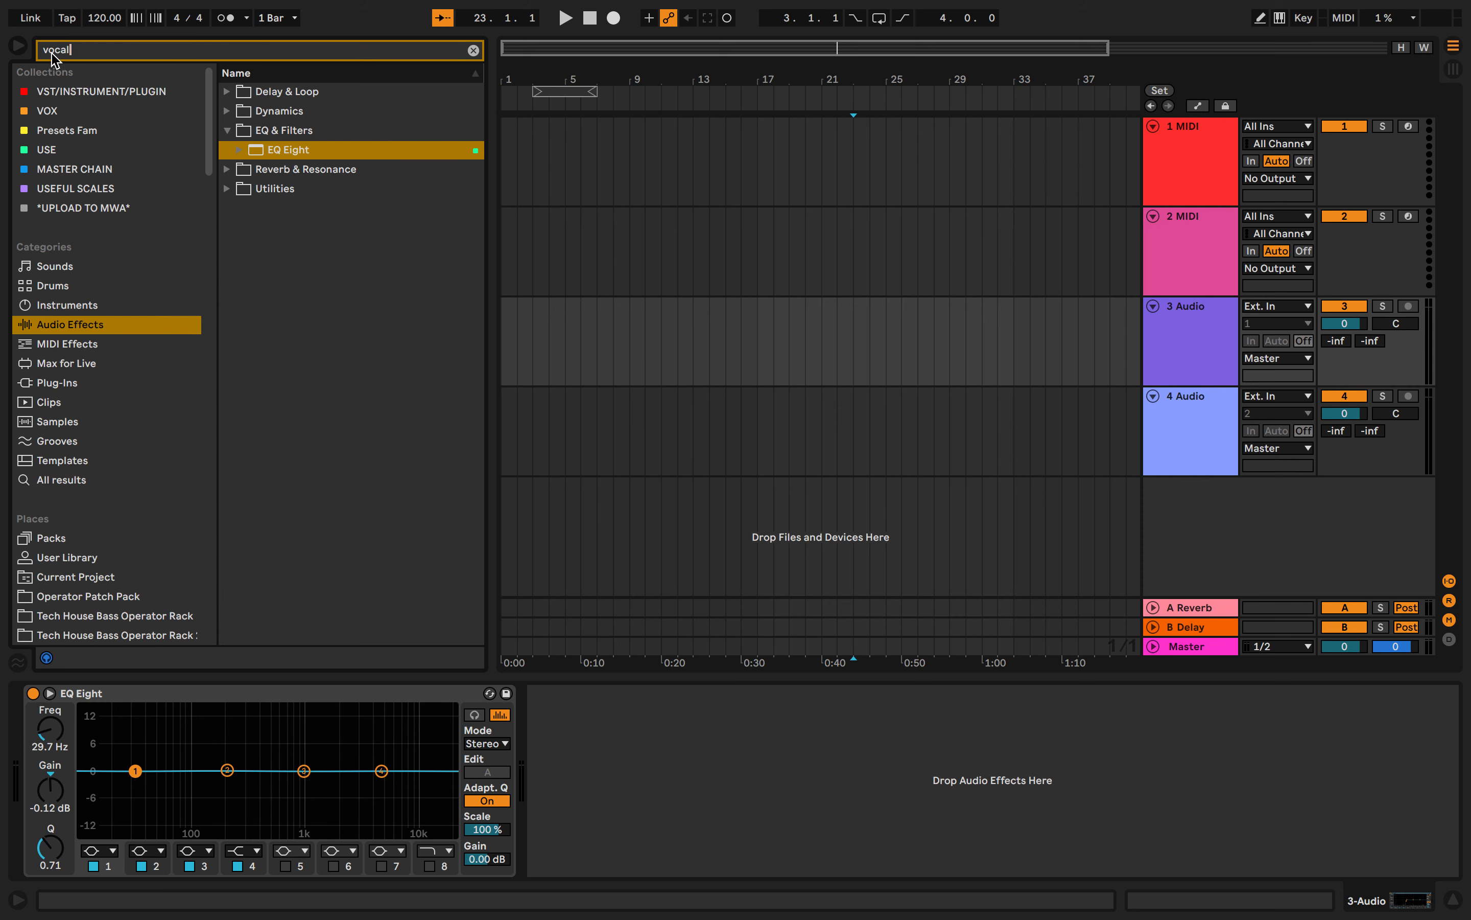
click(51, 480)
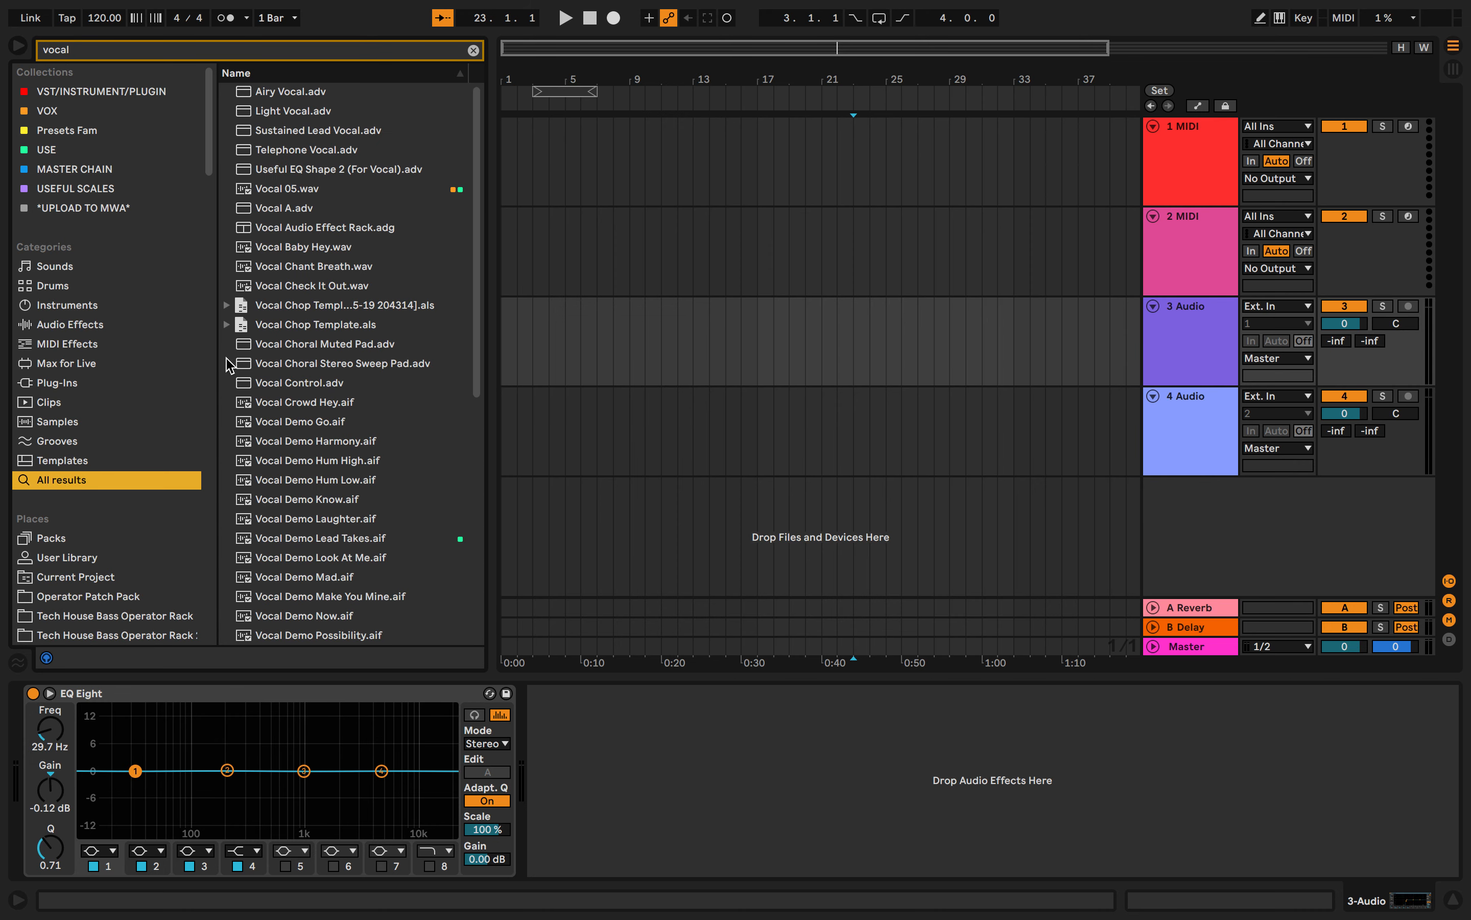
- Preview Vocal Demo We're 1.aif, Vocal Demo We're 2.aif and the Vocal O and Vocal Presence presets
scroll(298, 475, down, 4)
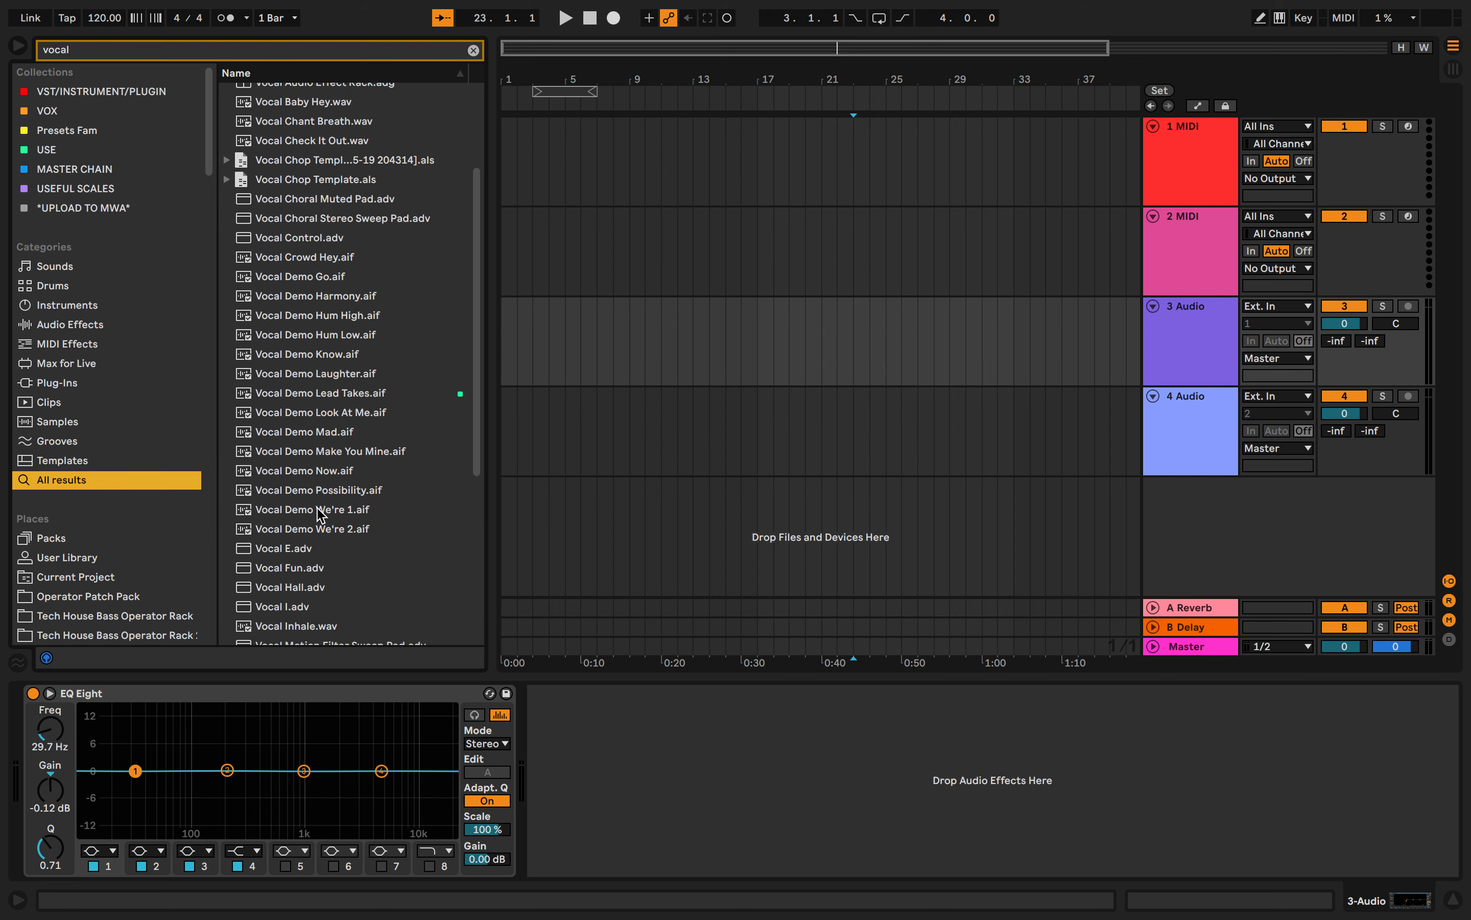
click(317, 509)
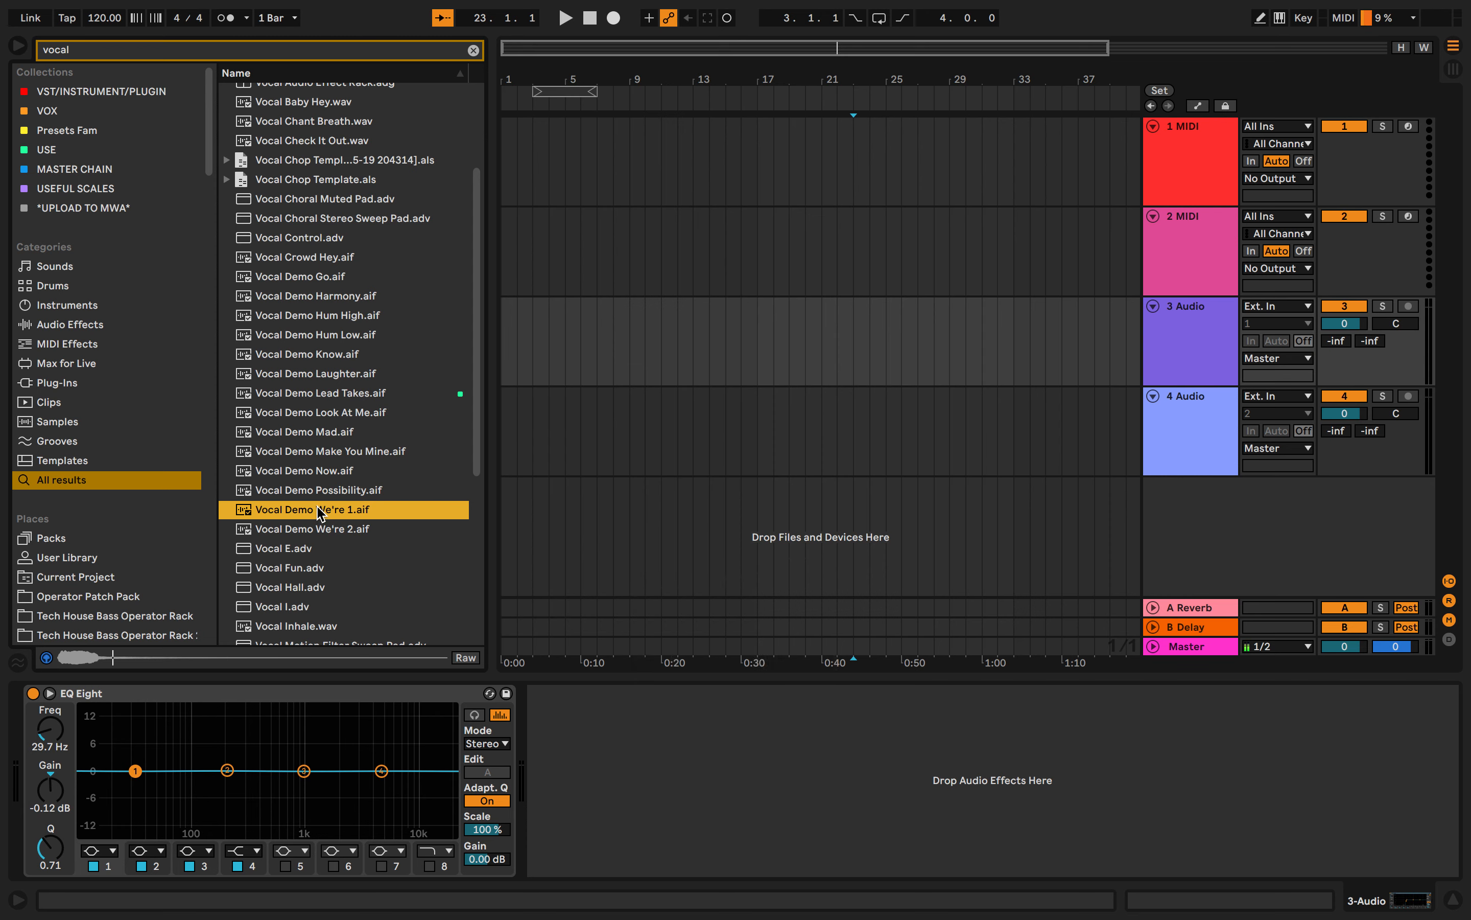
key(Down)
scroll(320, 513, down, 5)
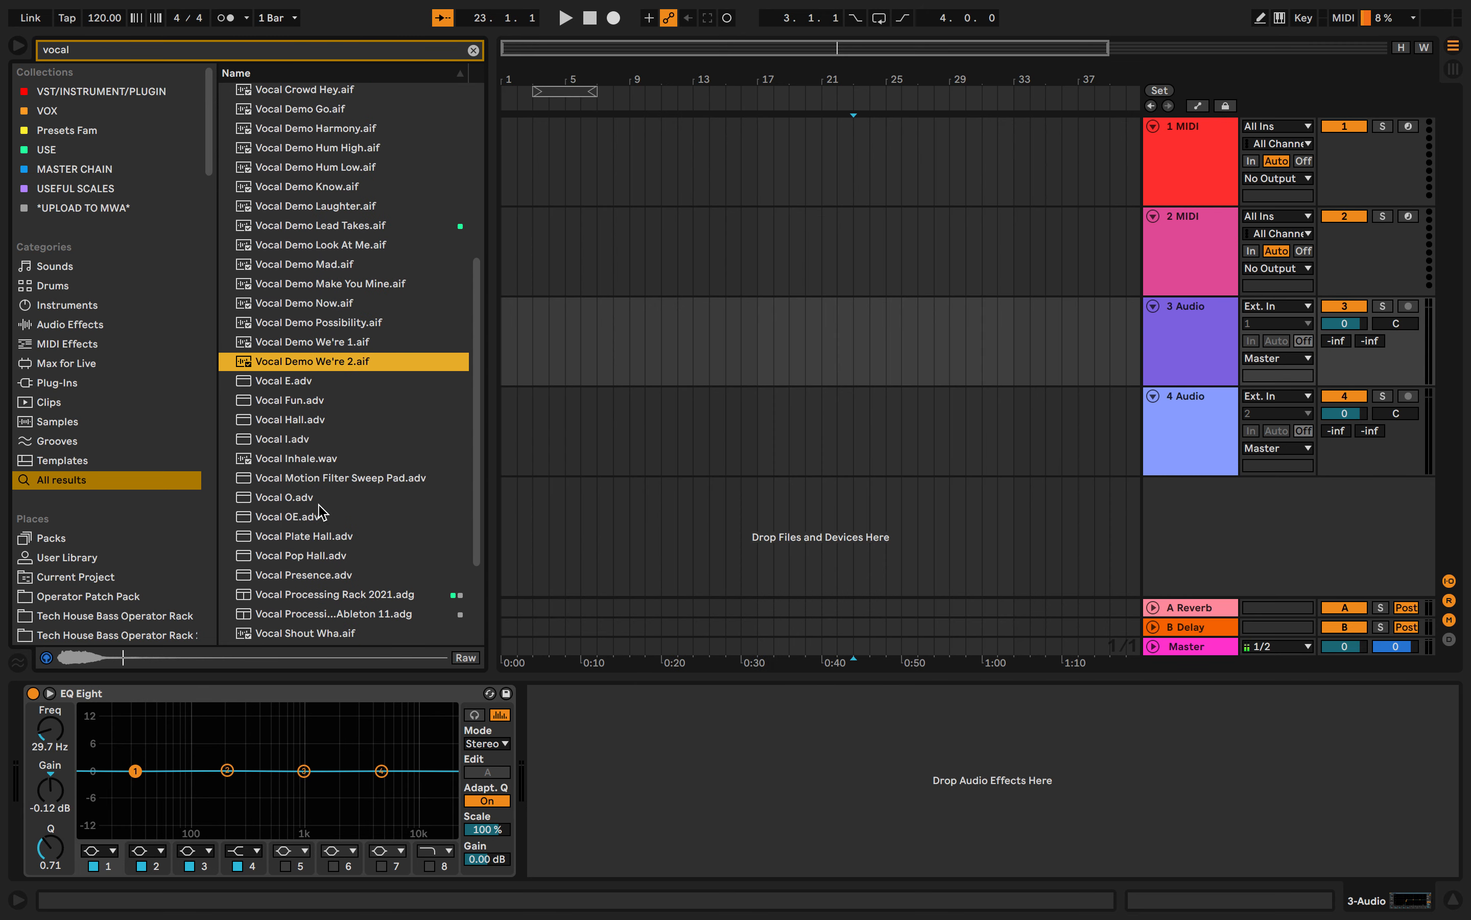
click(319, 504)
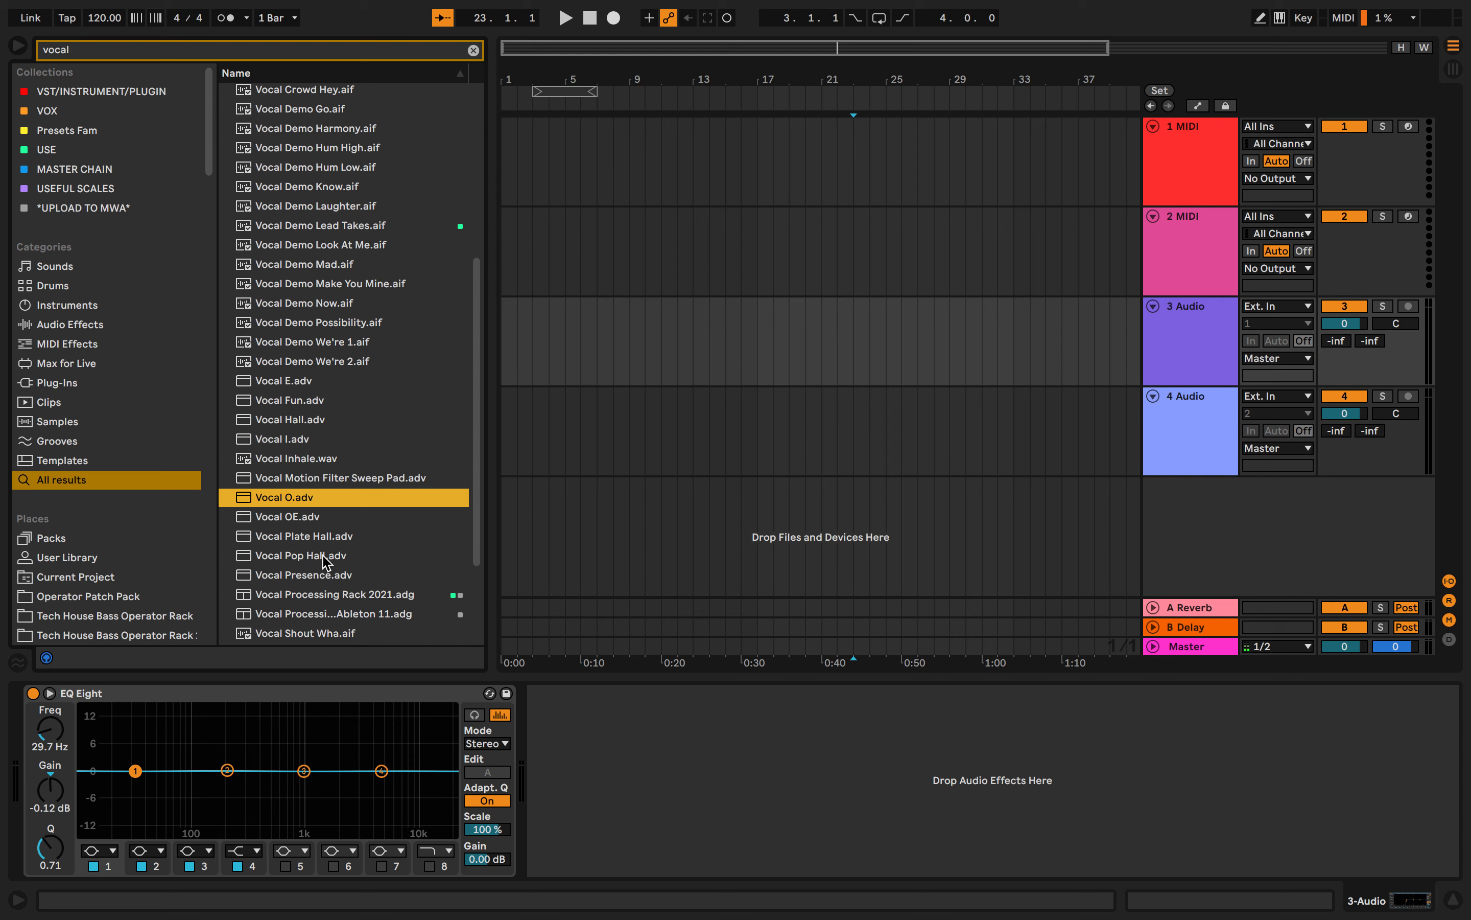
click(325, 574)
- Preview Vocal Demo Possibility.aif, Vocal Demo Lead Takes.aif and Vocal Demo Laughter.aif in the search results
scroll(326, 573, down, 2)
click(360, 255)
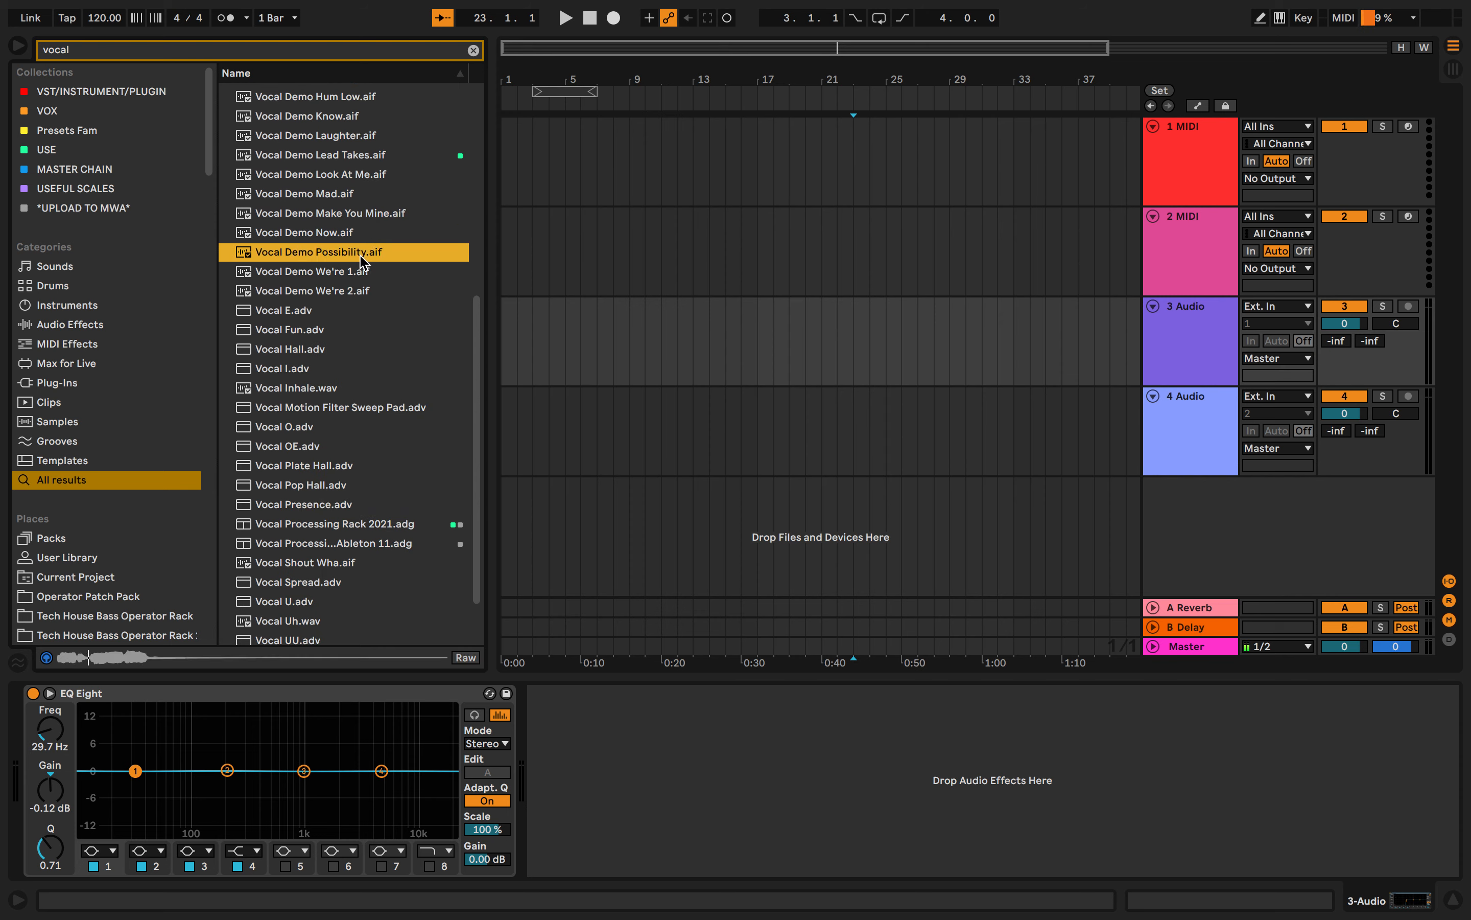
click(365, 161)
scroll(368, 173, up, 3)
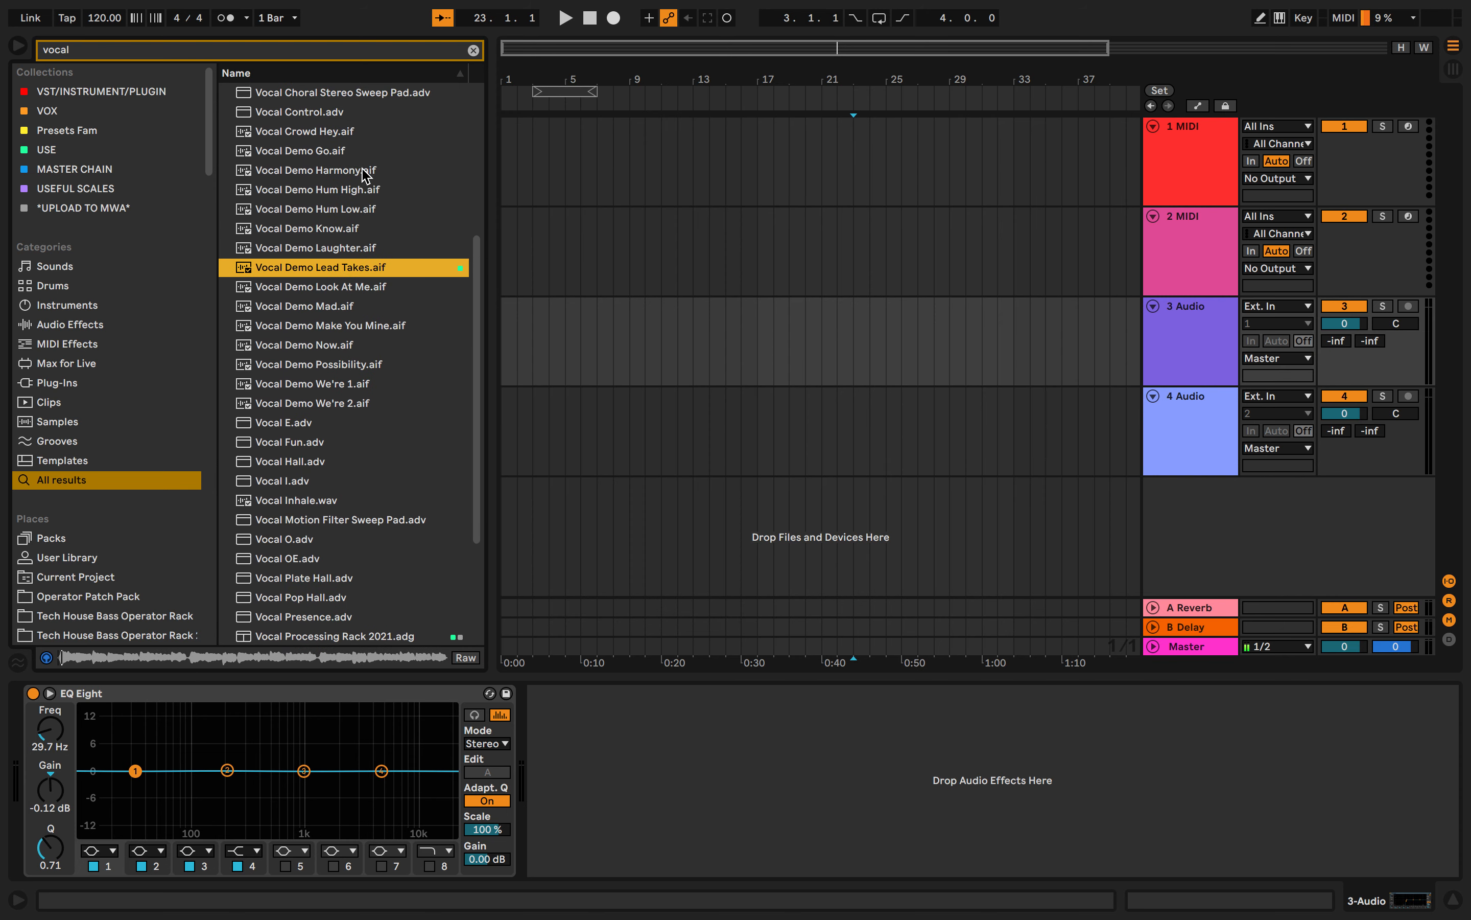
click(351, 247)
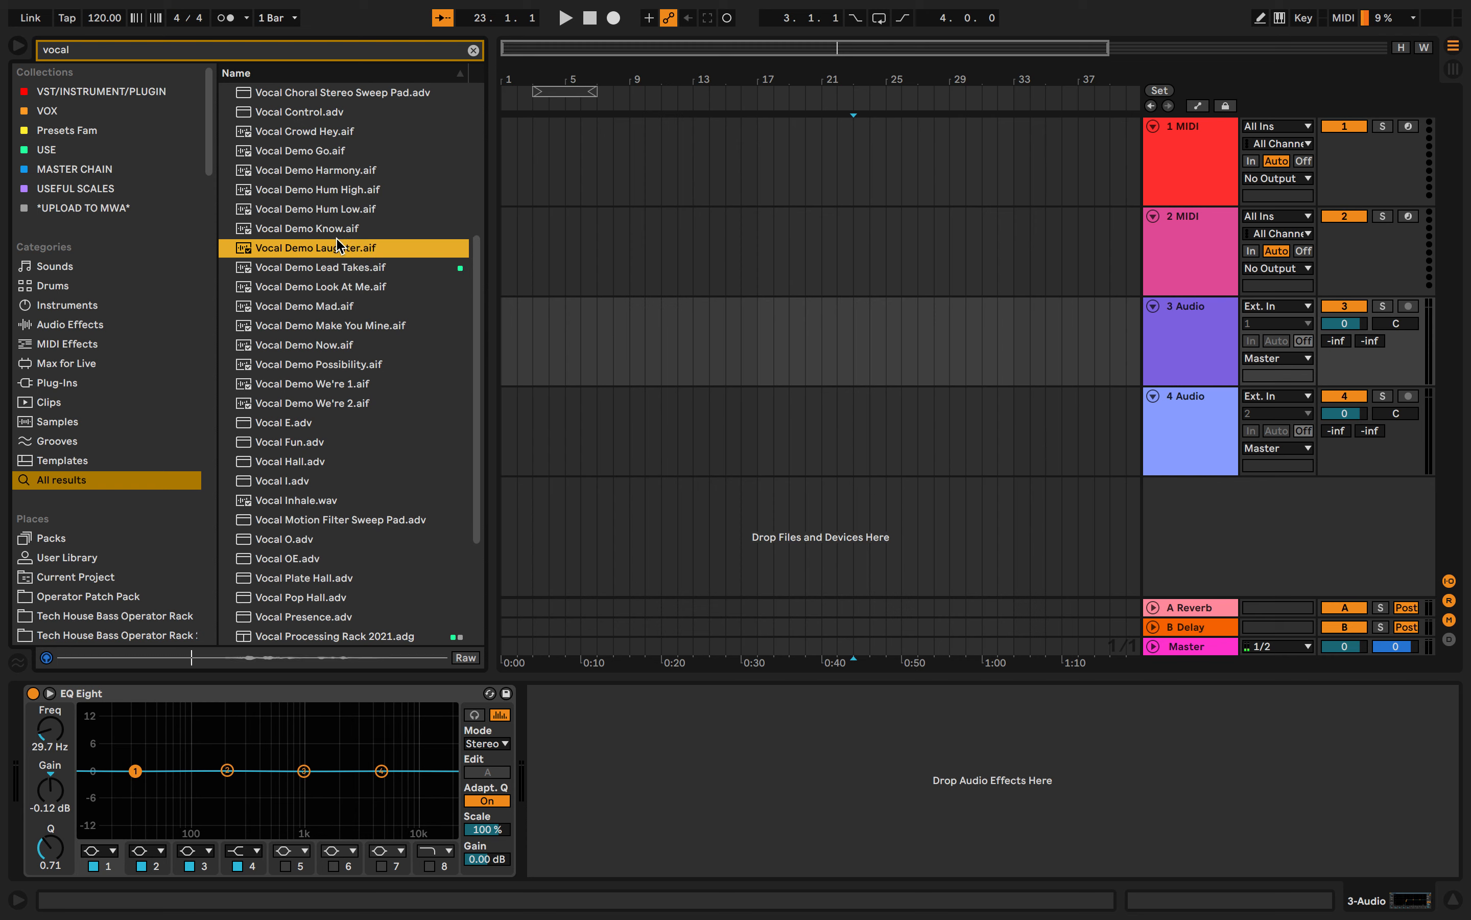
- Preview the Vocal Demo Know, Hum Low, Harmony and Go samples in the search results
click(347, 229)
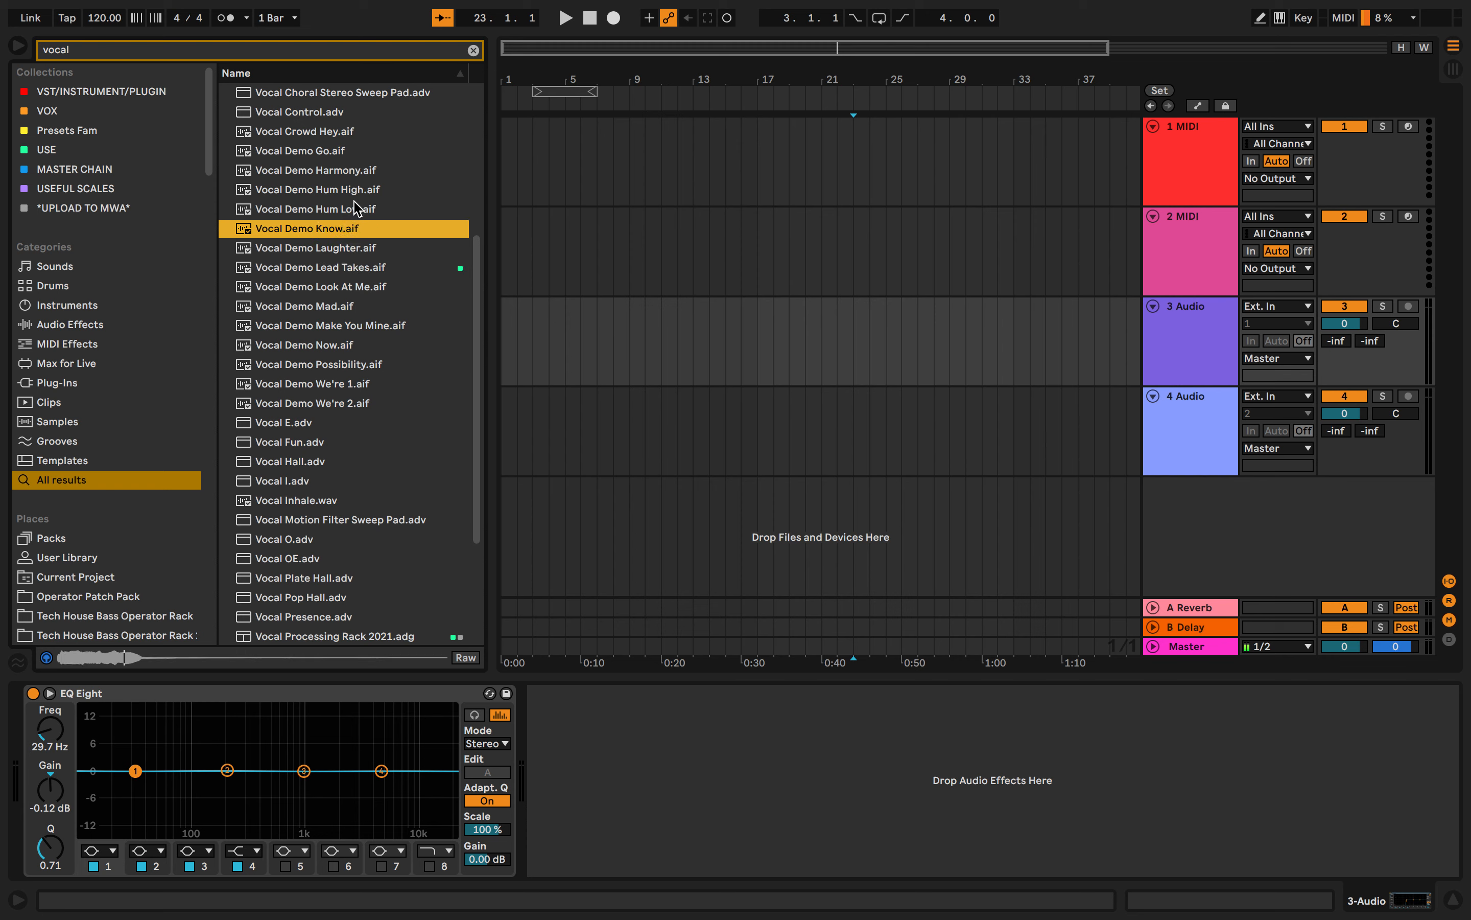
click(355, 209)
click(355, 170)
scroll(356, 195, up, 3)
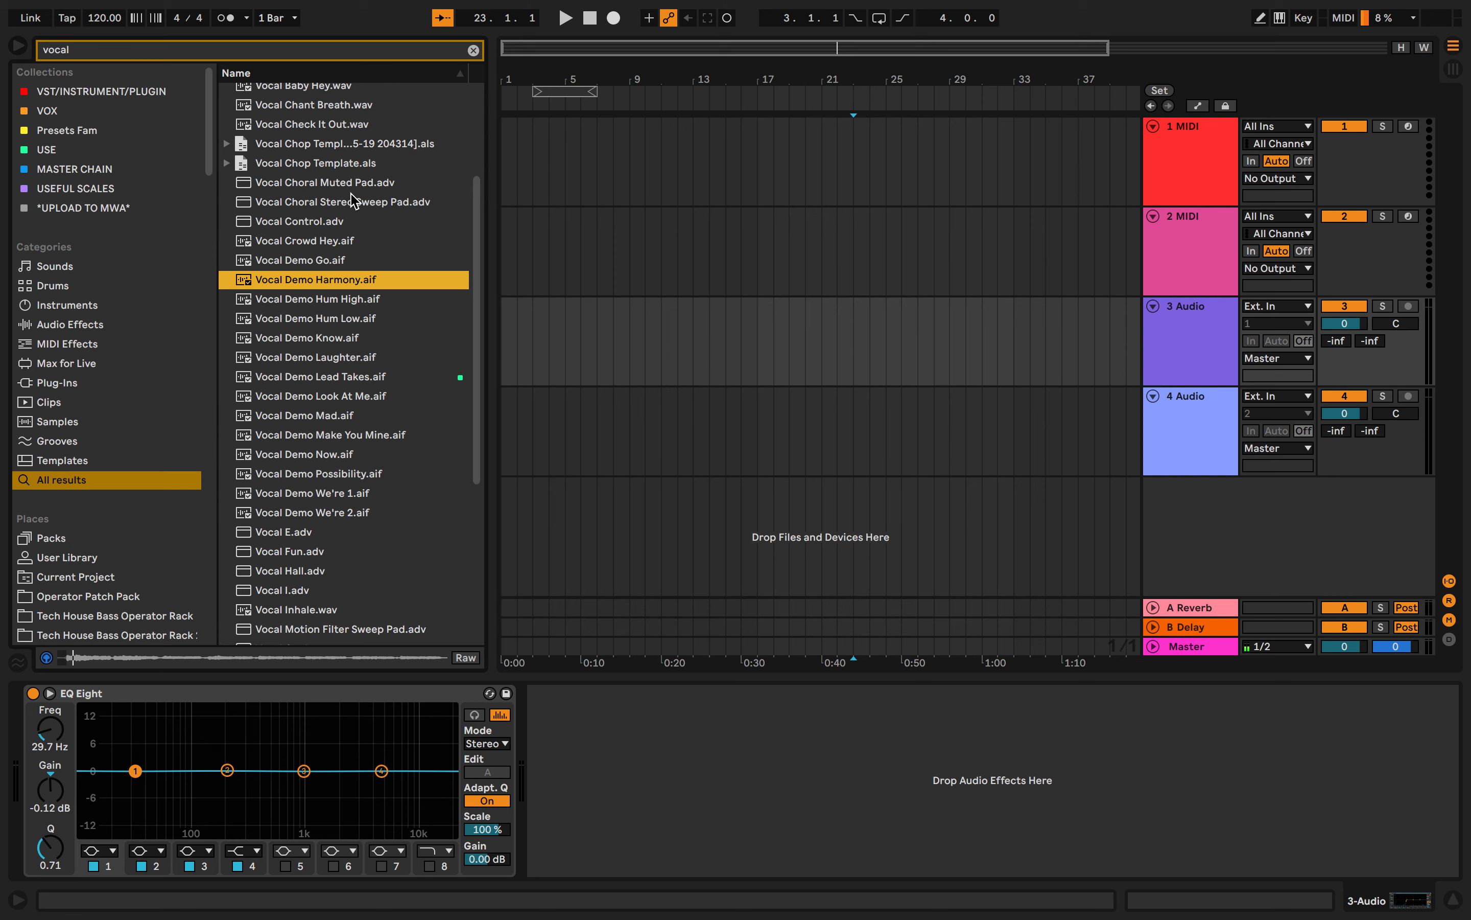
click(358, 182)
click(339, 261)
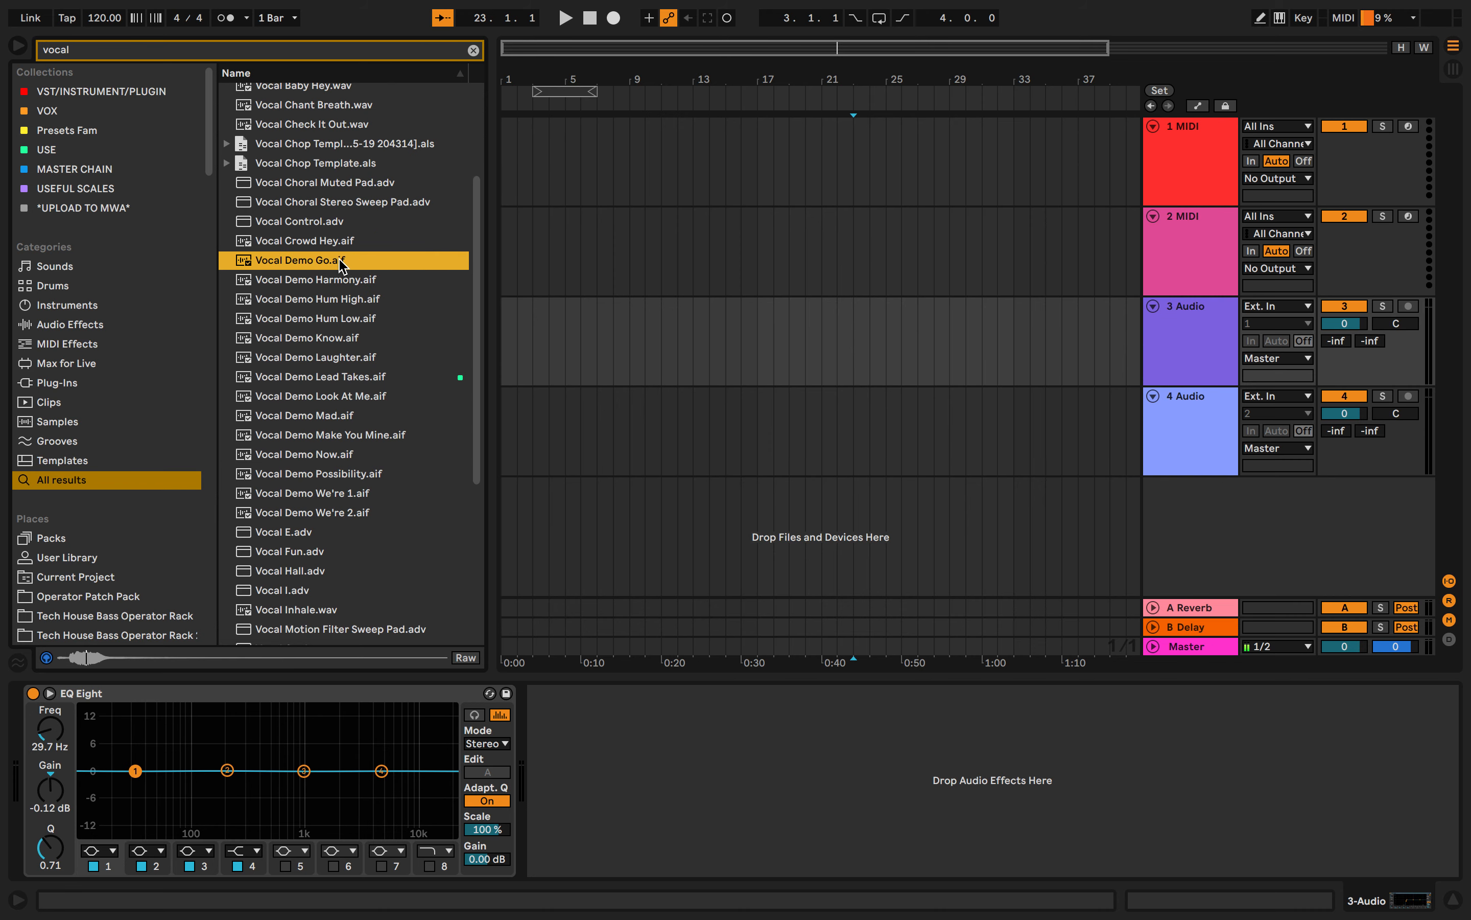
- Preview Vocal Chant Breath.wav and Vocal Check It Out.wav further up in the search results
click(365, 163)
scroll(365, 163, up, 2)
click(344, 161)
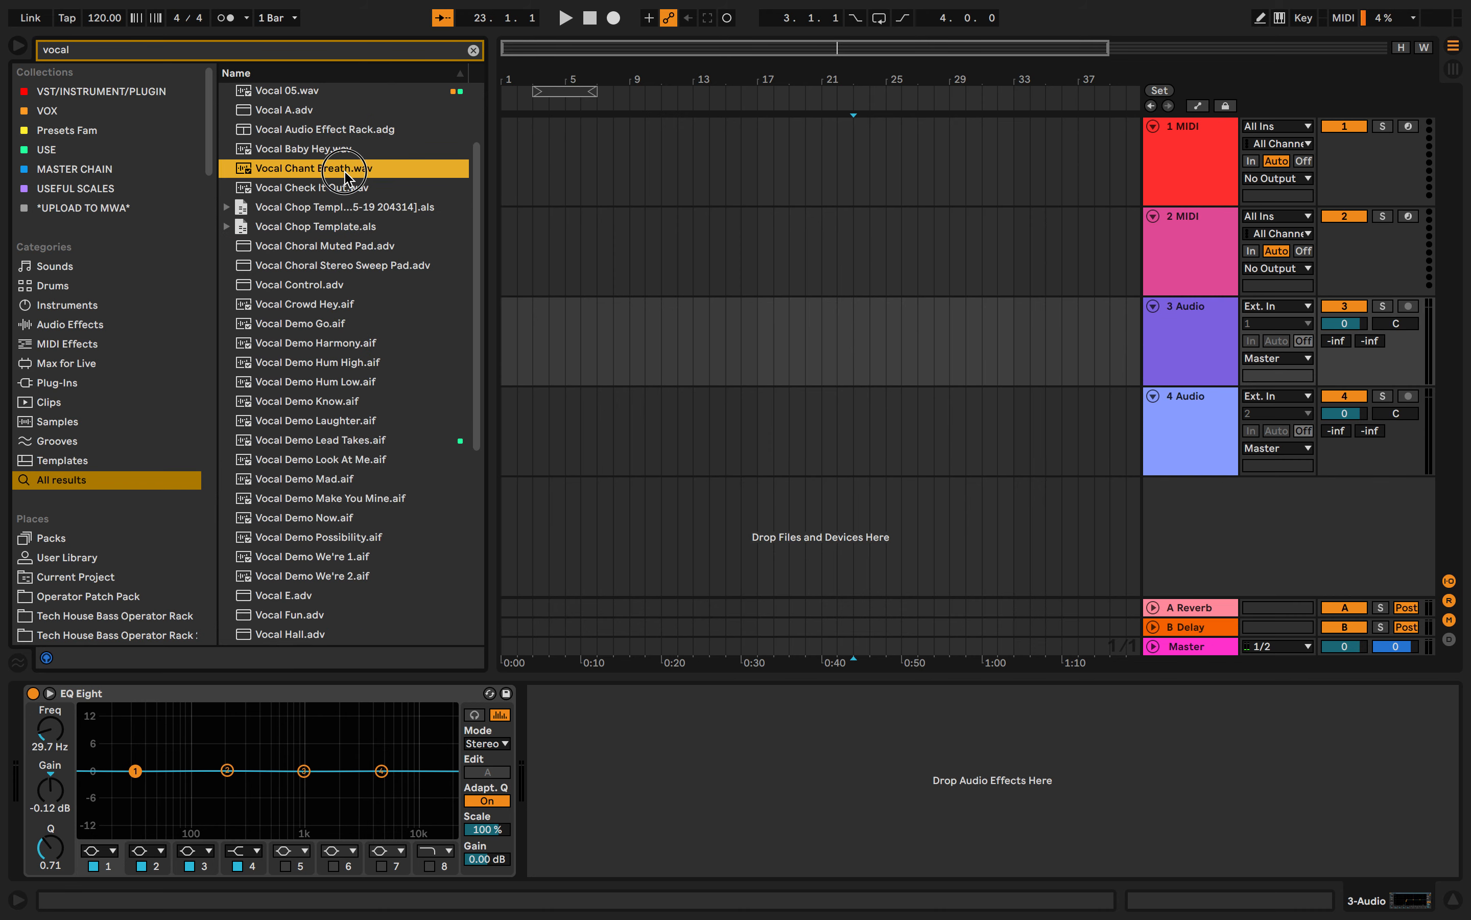
click(342, 155)
click(344, 174)
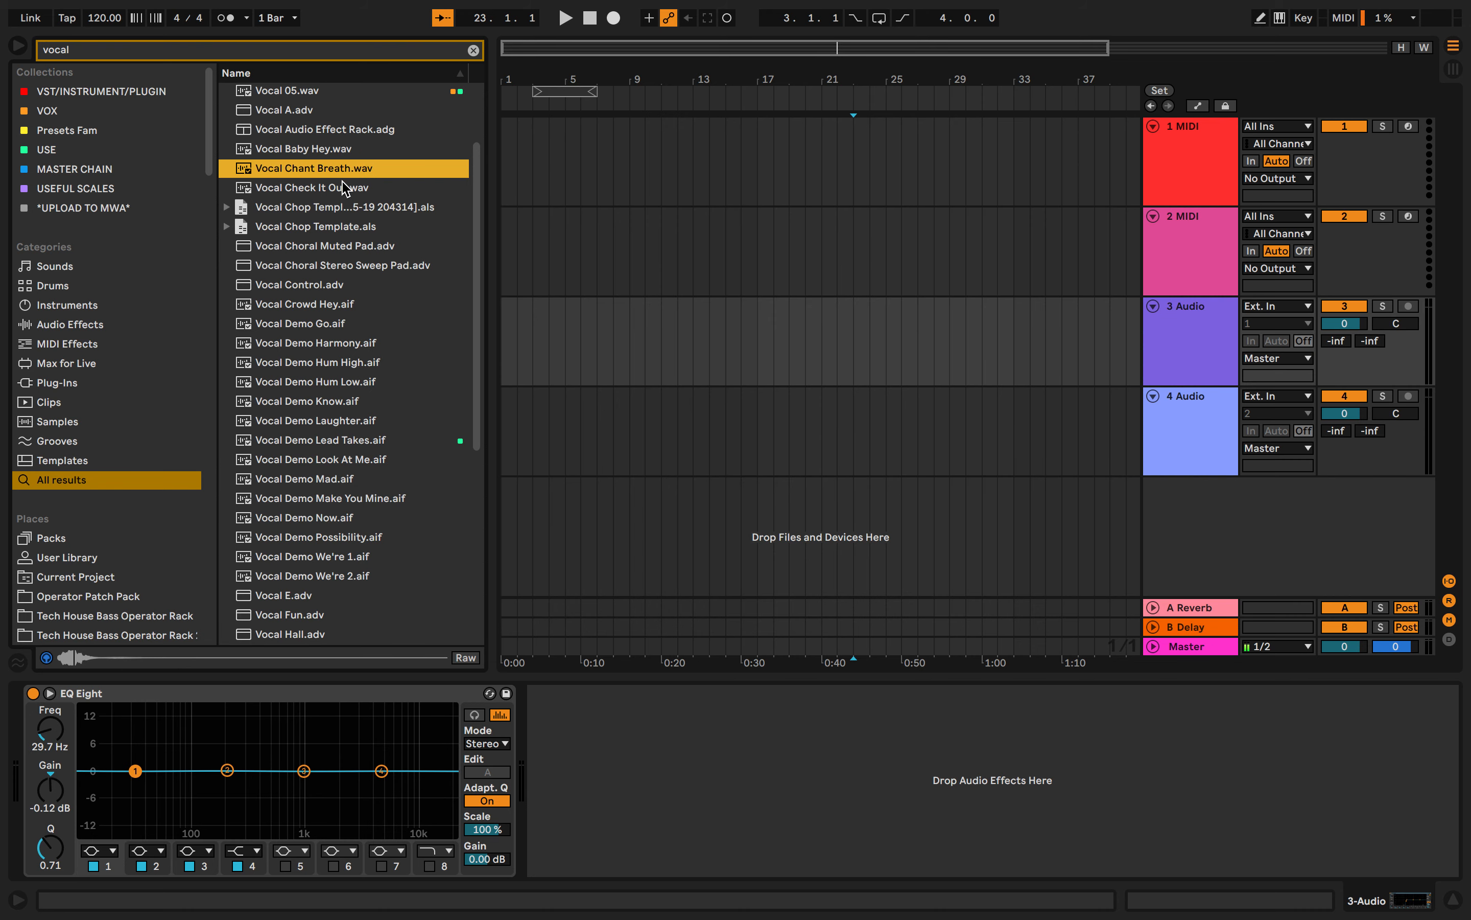
click(344, 189)
key(space)
- Place Vocal Check It Out.wav at bar 1 of audio track 3, loop its selection and play it
drag(333, 189, 496, 312)
right_click(504, 306)
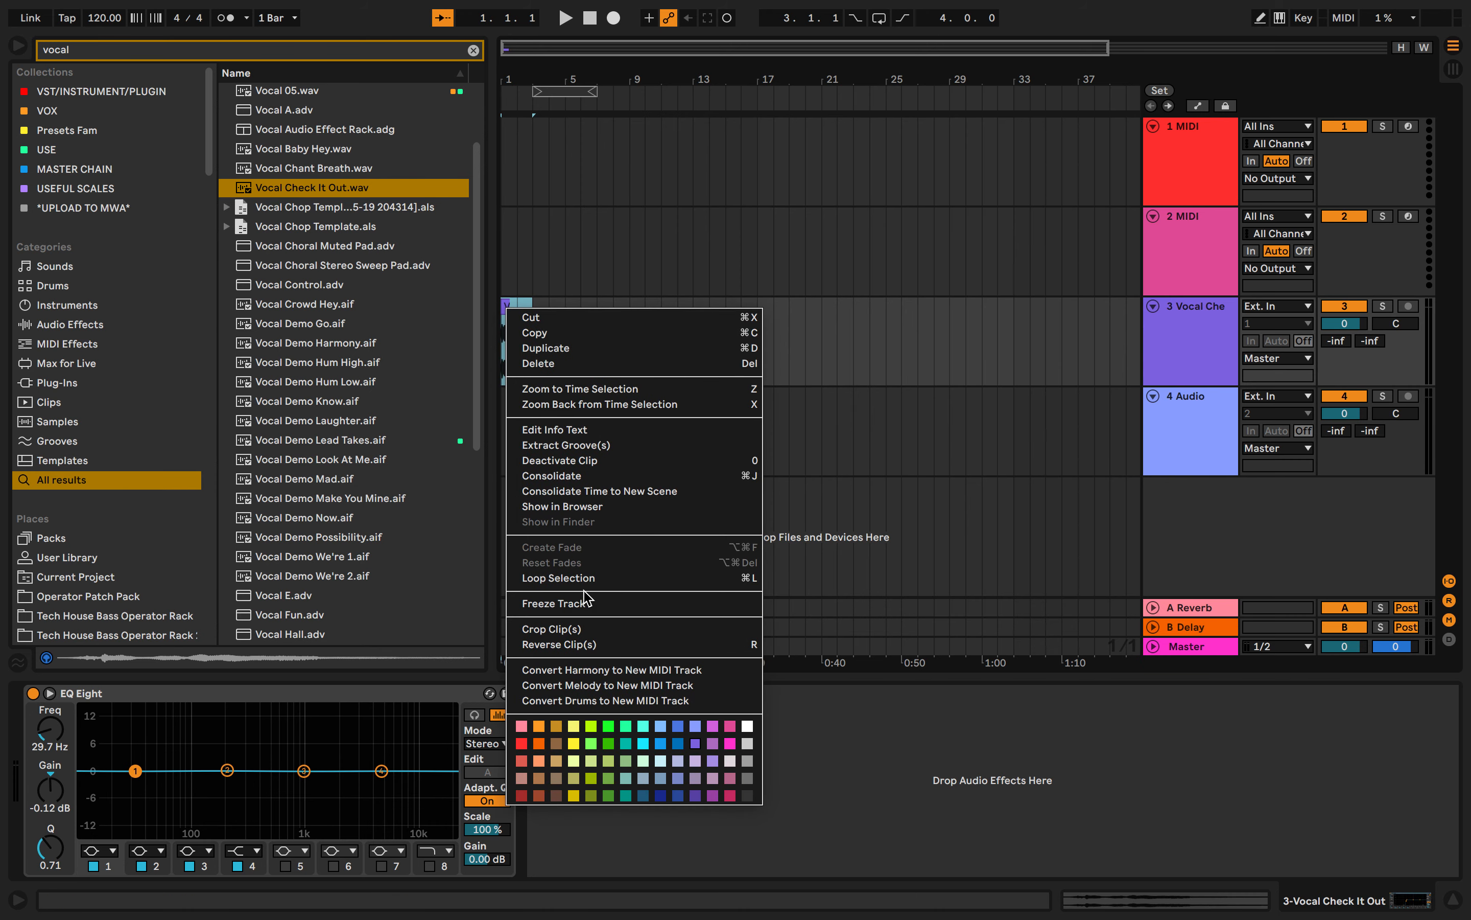
click(566, 578)
scroll(546, 411, up, 5)
click(522, 372)
key(space)
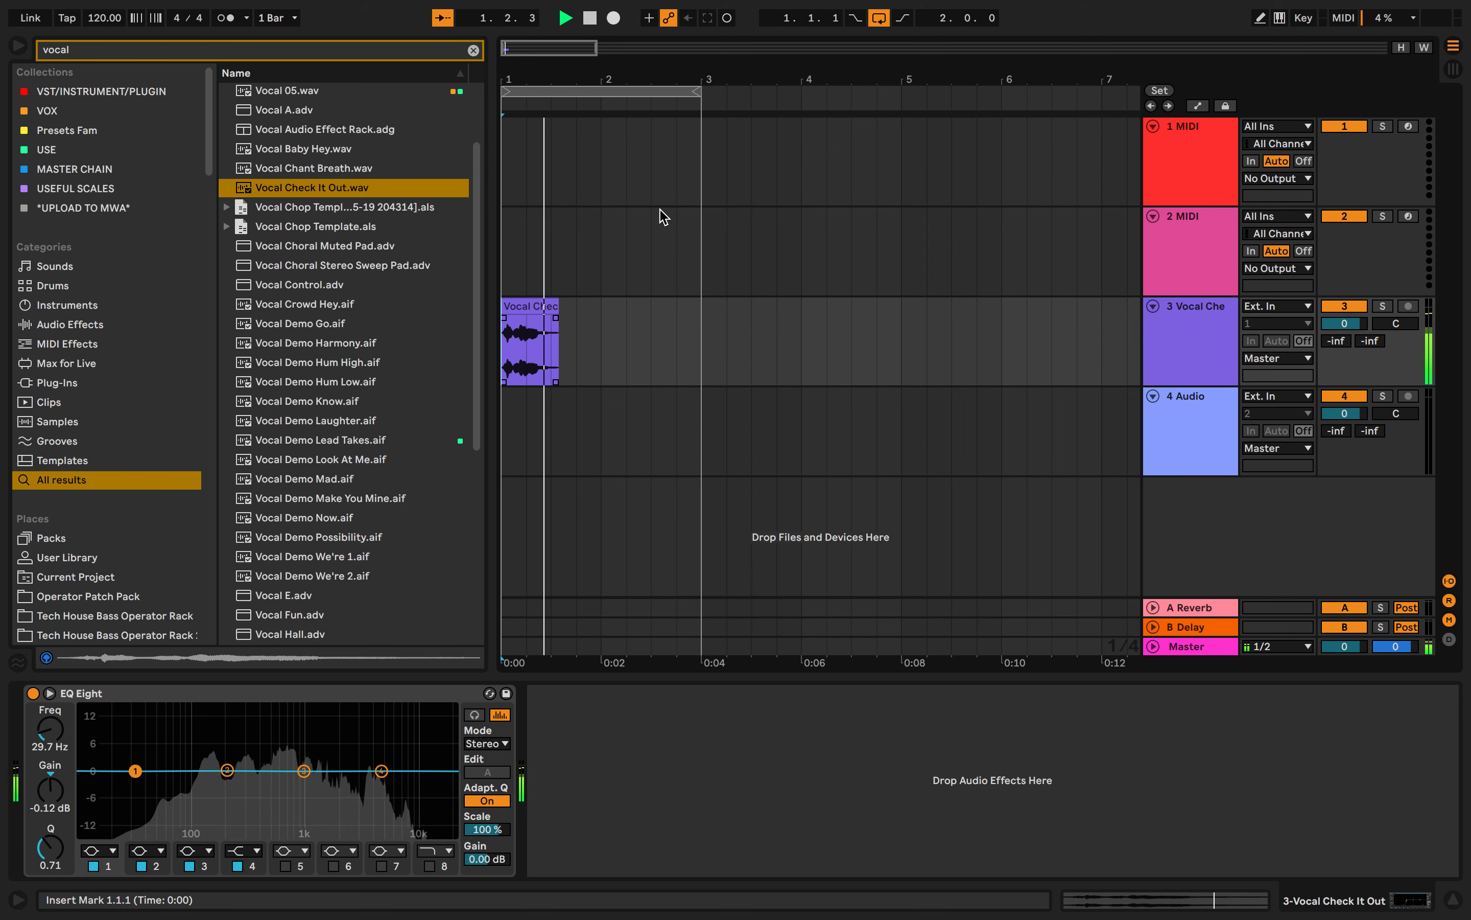
key(space)
- Shorten the loop to one bar and play the looped vocal clip from the start
drag(700, 92, 607, 100)
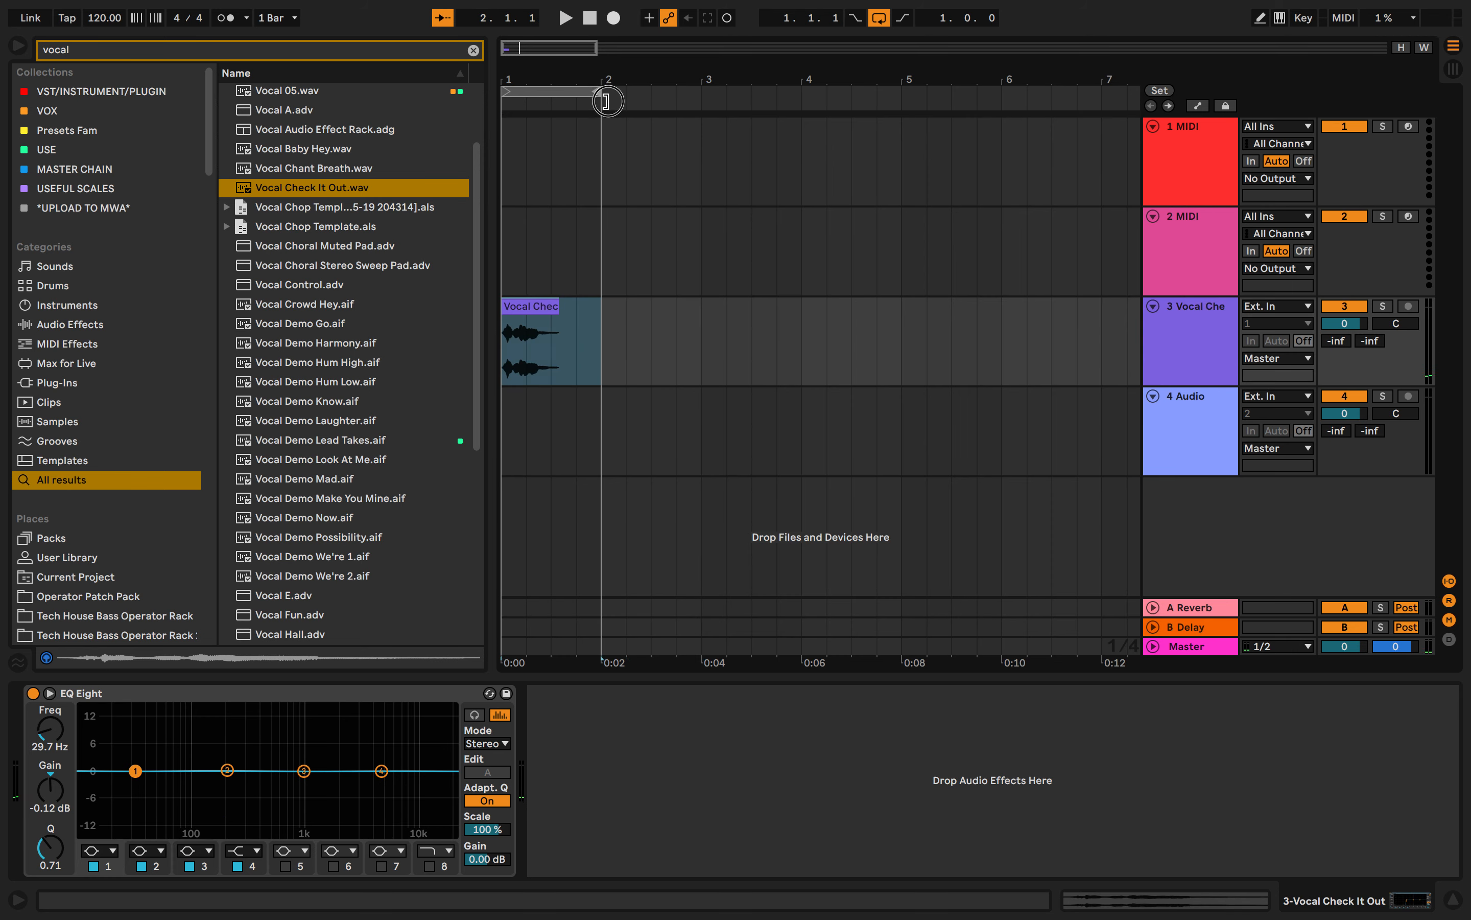
click(510, 255)
key(space)
click(839, 314)
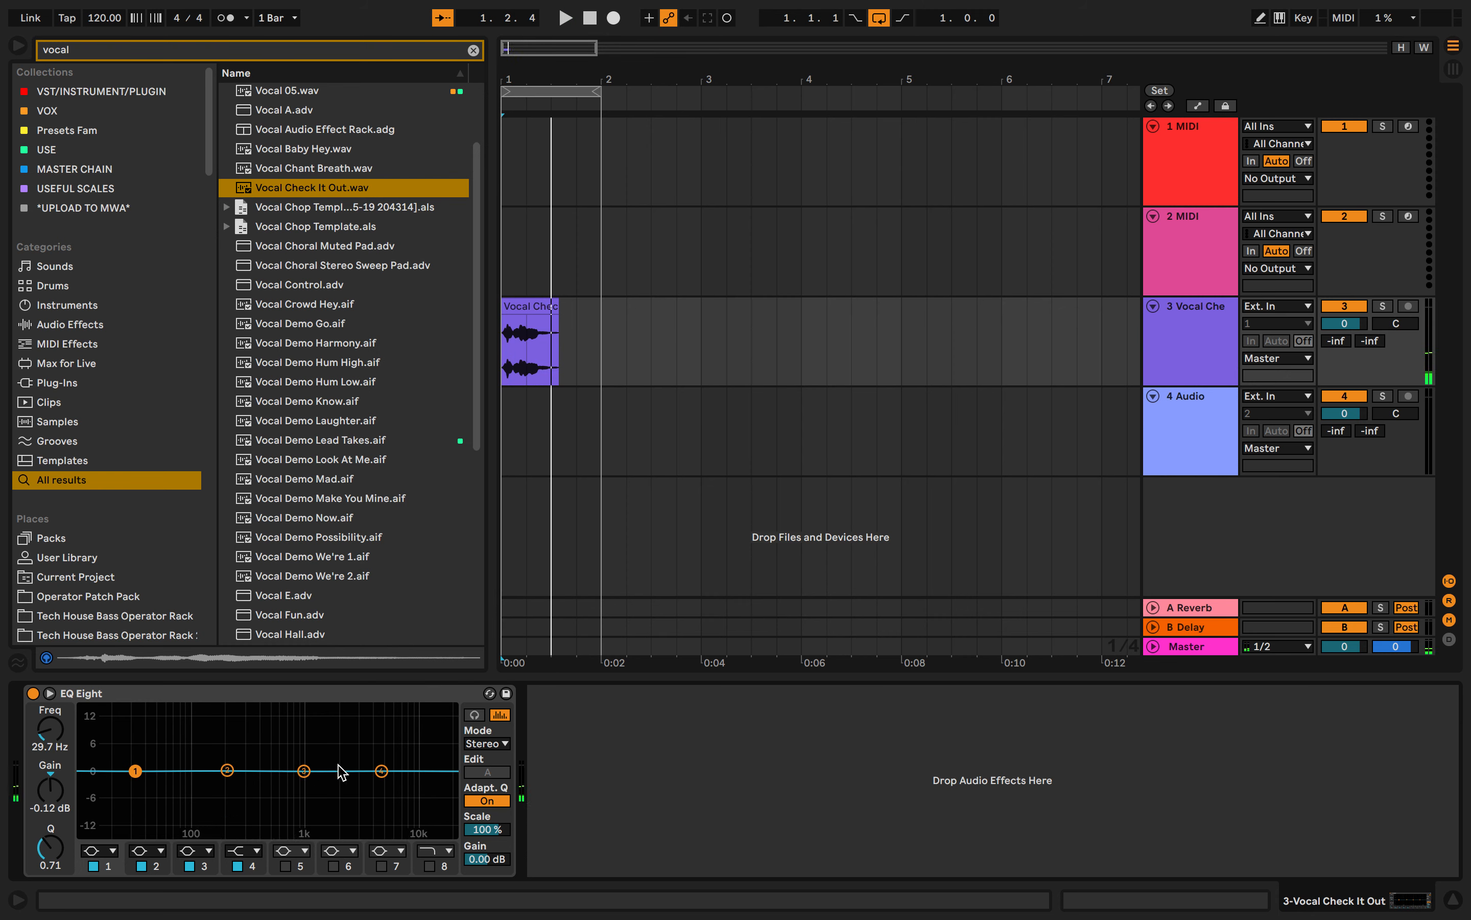
key(space)
key(space)
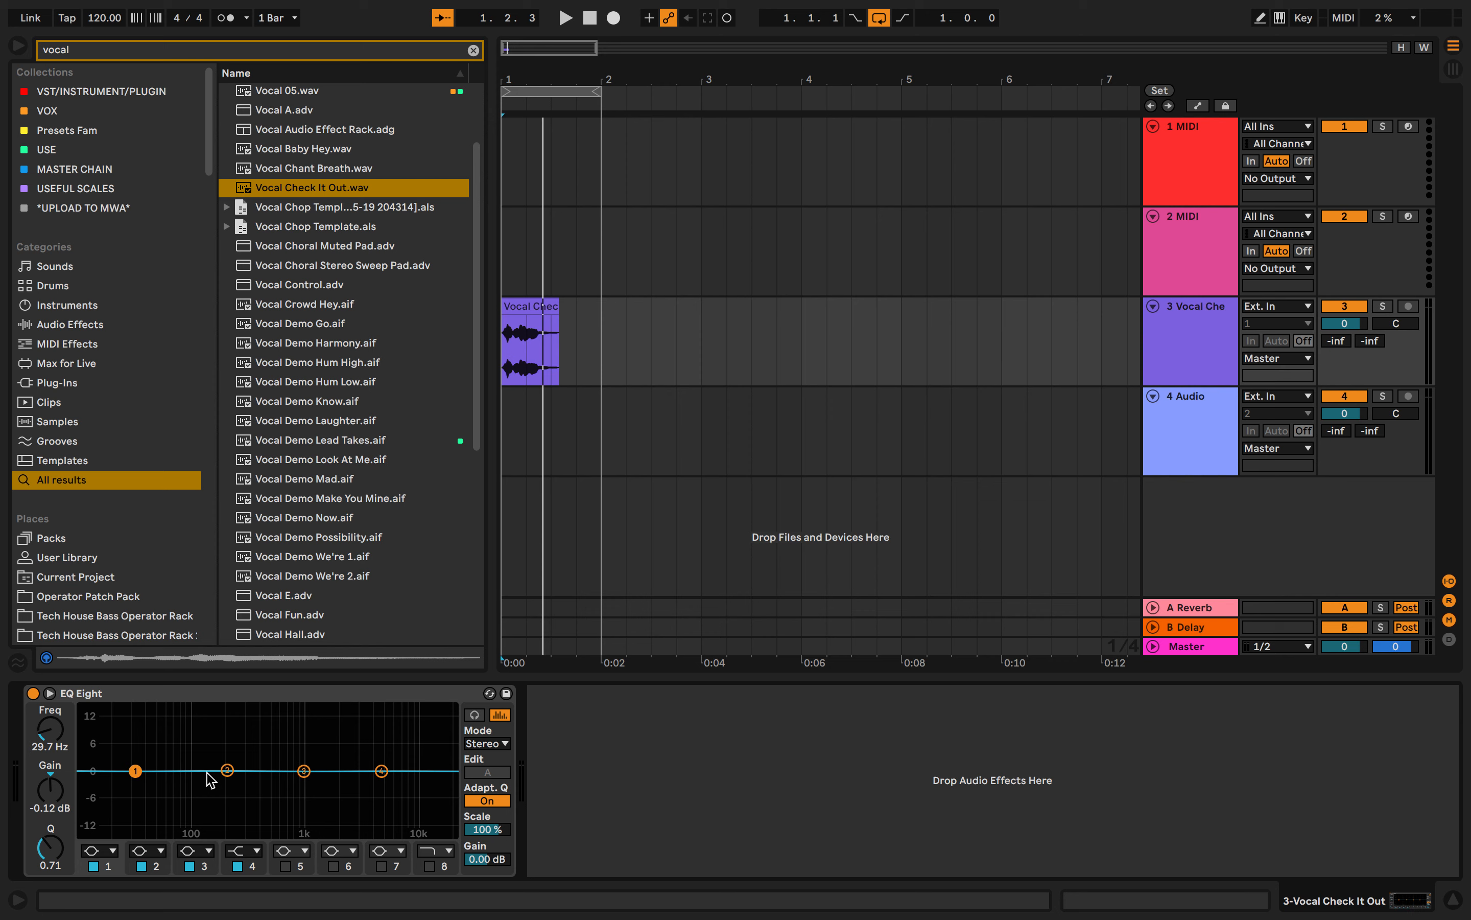
drag(201, 741, 303, 808)
drag(89, 743, 188, 820)
click(201, 733)
drag(309, 749, 450, 823)
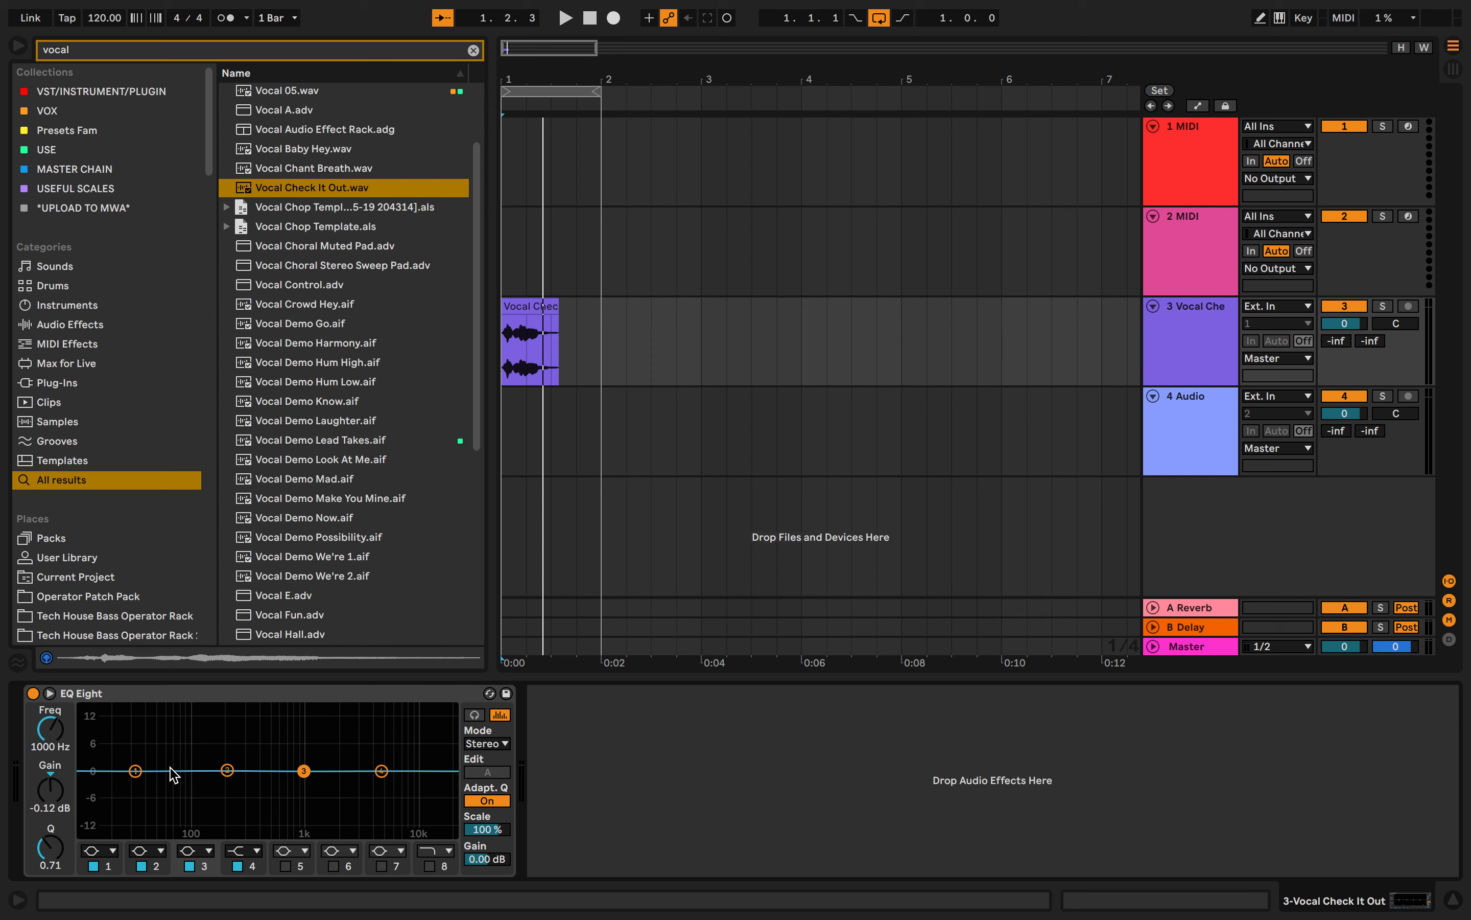
- Switch EQ Eight's band 1 to the steep low cut filter and move it to about 17.4 Hz
mouse_move(136, 771)
mouse_down()
mouse_move(164, 821)
mouse_move(132, 795)
mouse_move(145, 774)
mouse_up()
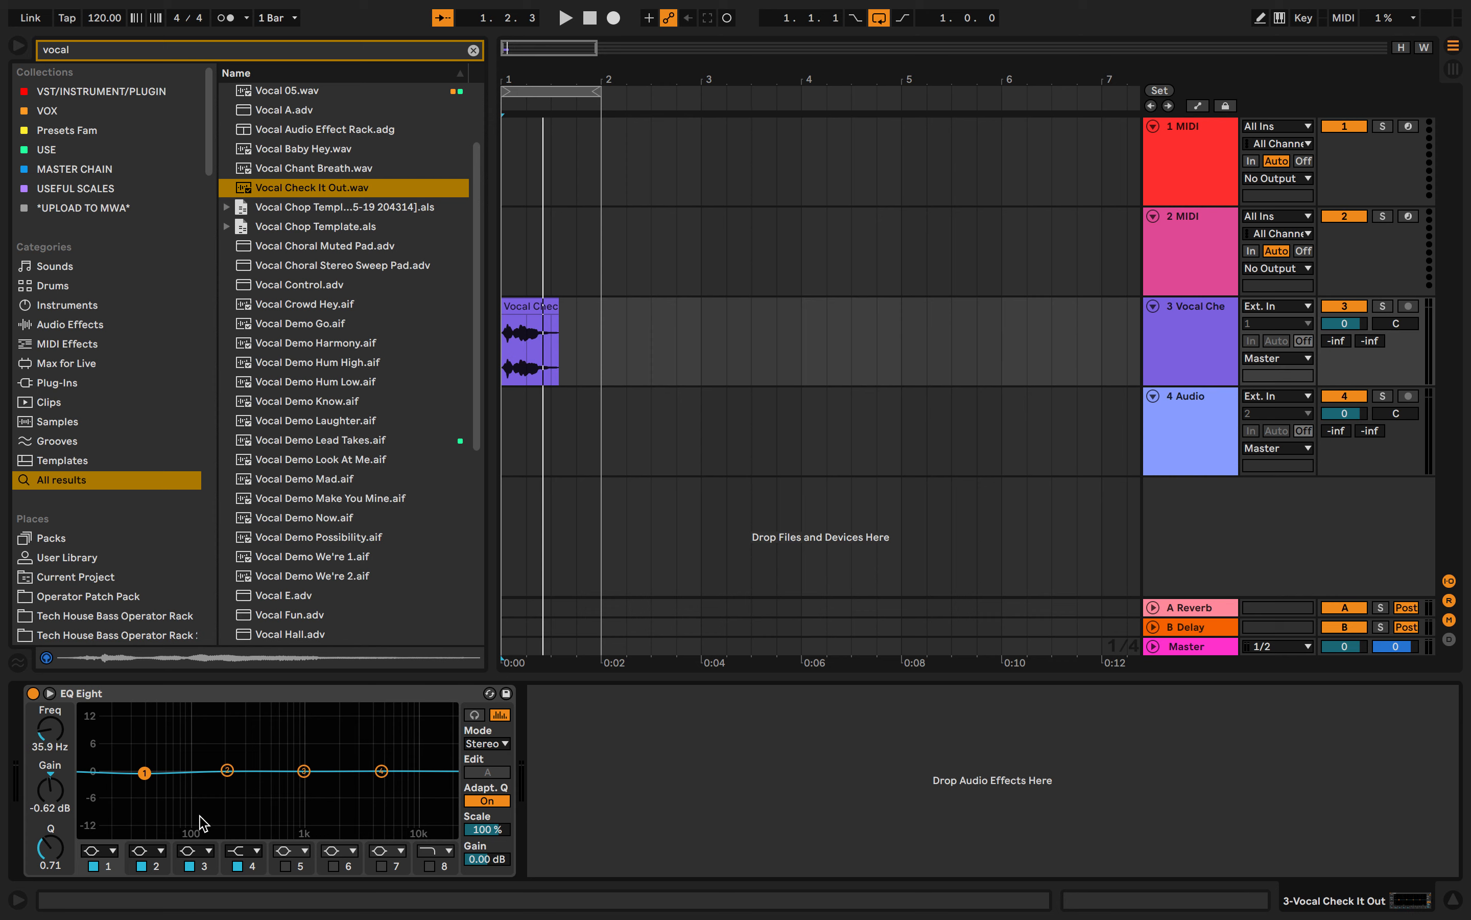
click(118, 848)
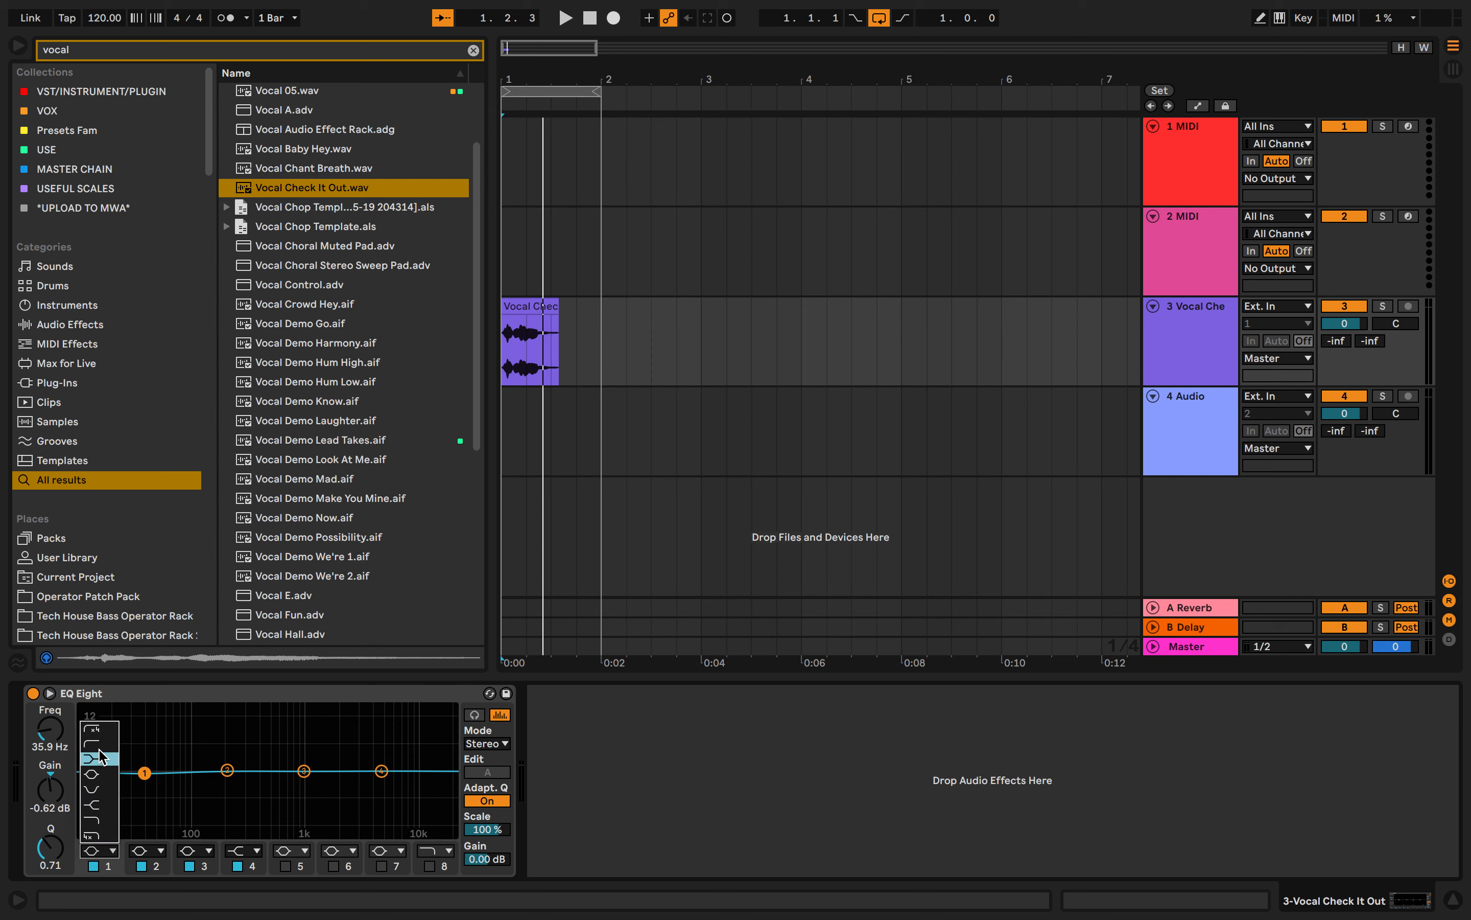
click(100, 753)
click(113, 850)
click(109, 734)
drag(145, 786, 110, 790)
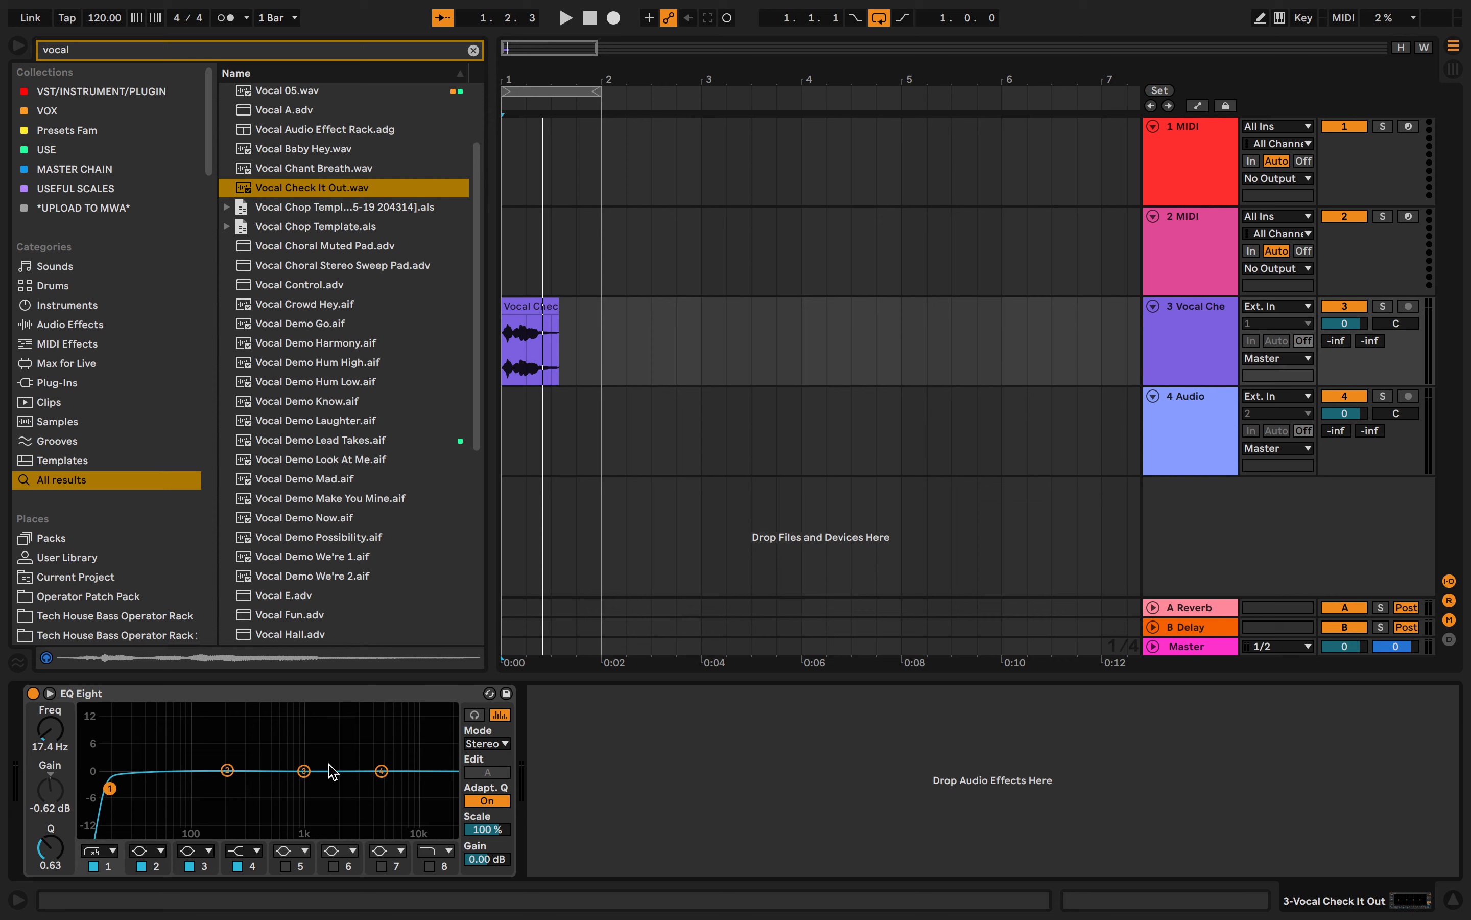
- Play the vocal while sweeping band 1's low cut up to about 7.58 kHz and back to about 153 Hz
key(space)
drag(111, 789, 401, 781)
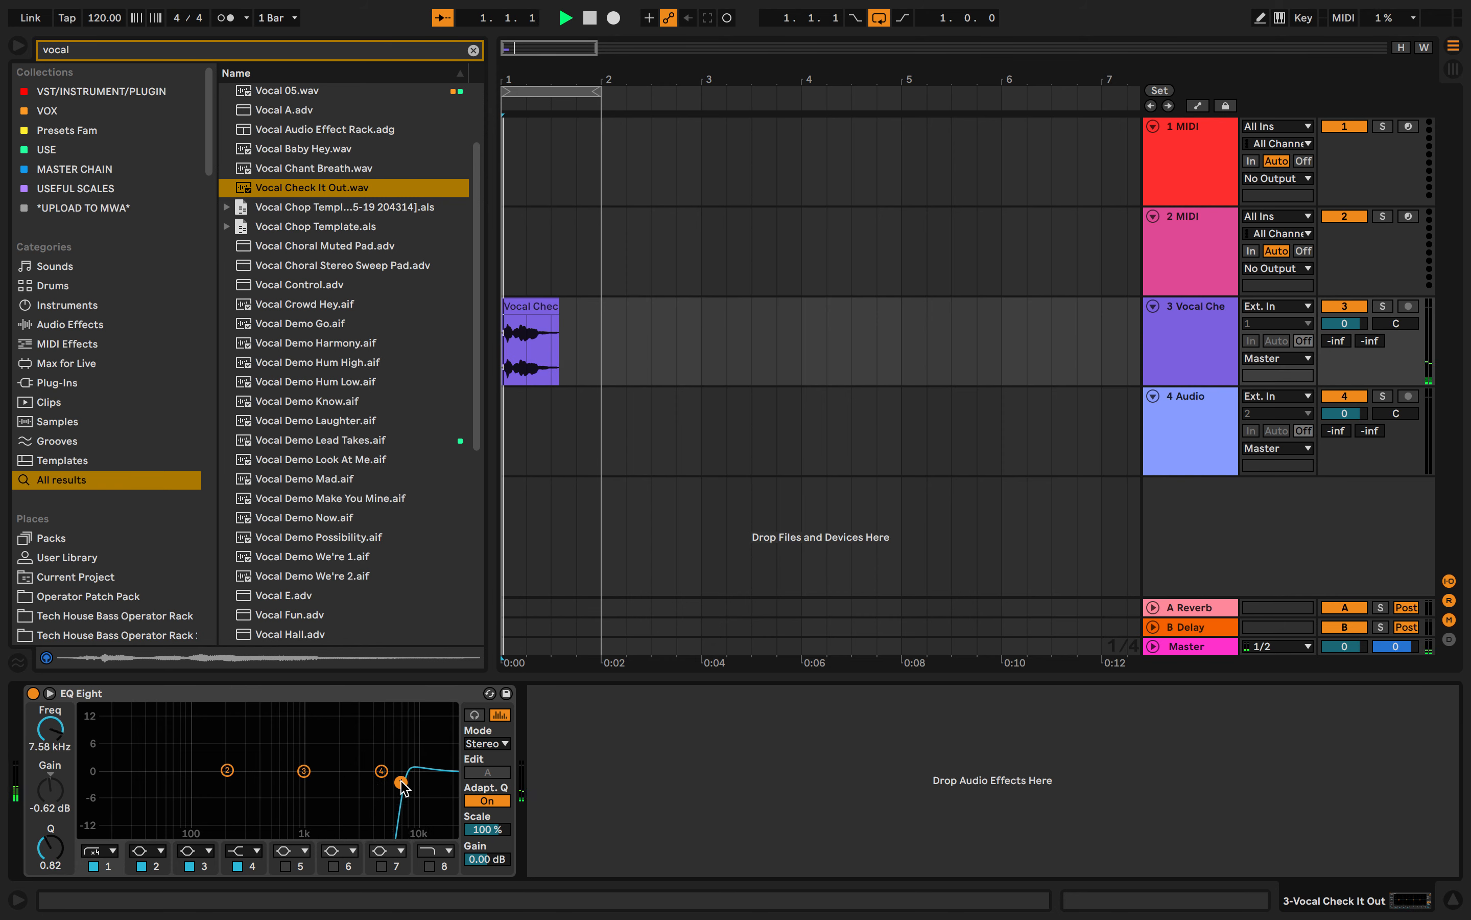
drag(401, 782, 207, 788)
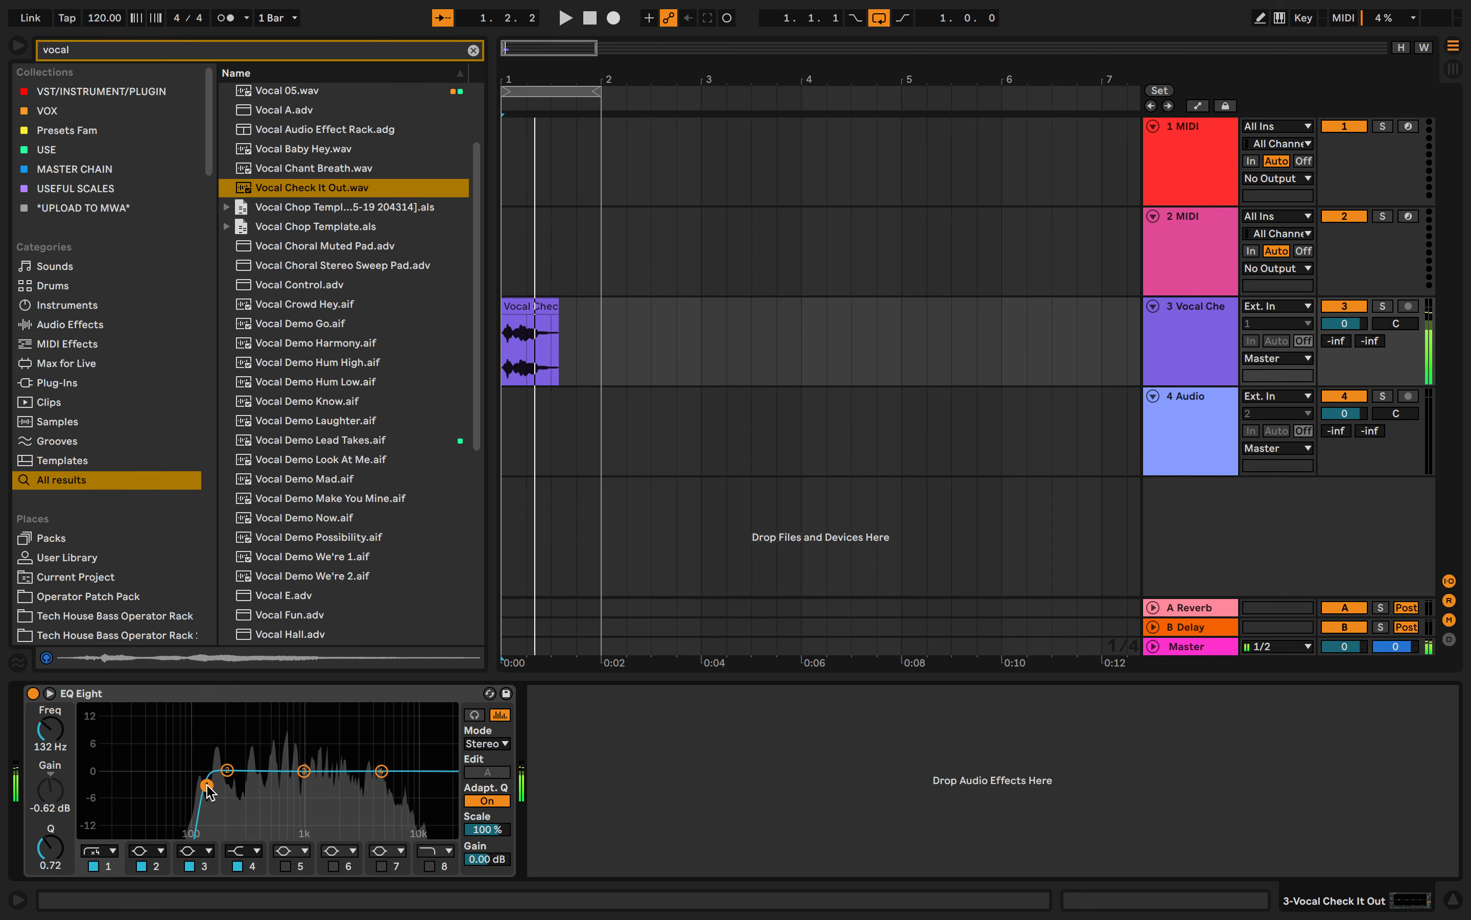
drag(207, 788, 216, 791)
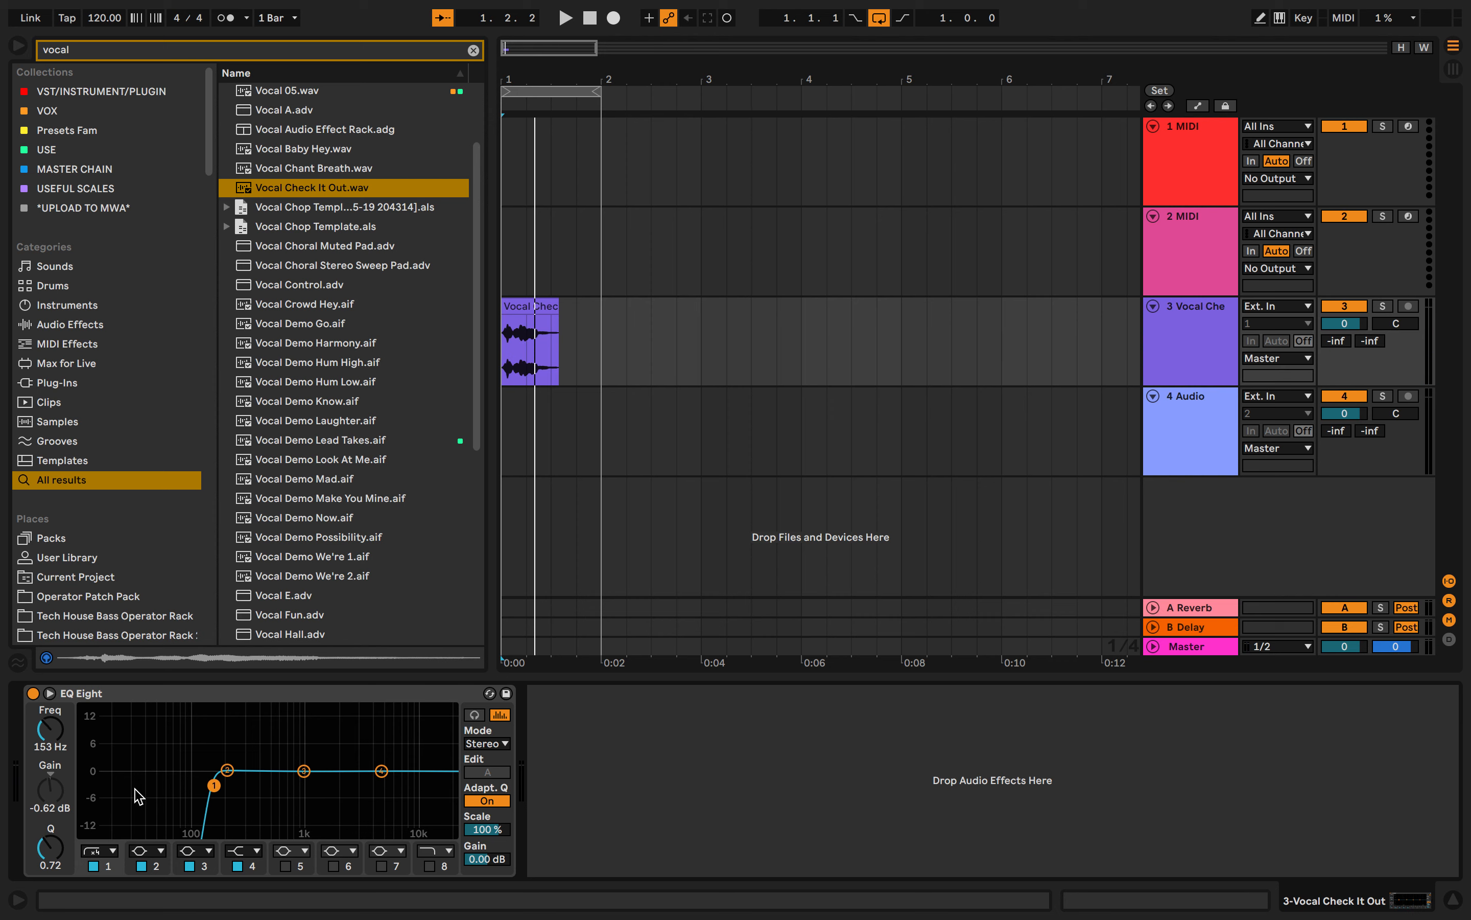
- Play the vocal, raise band 1's low cut to about 417 Hz and listen again
key(space)
key(space)
drag(213, 788, 266, 786)
key(space)
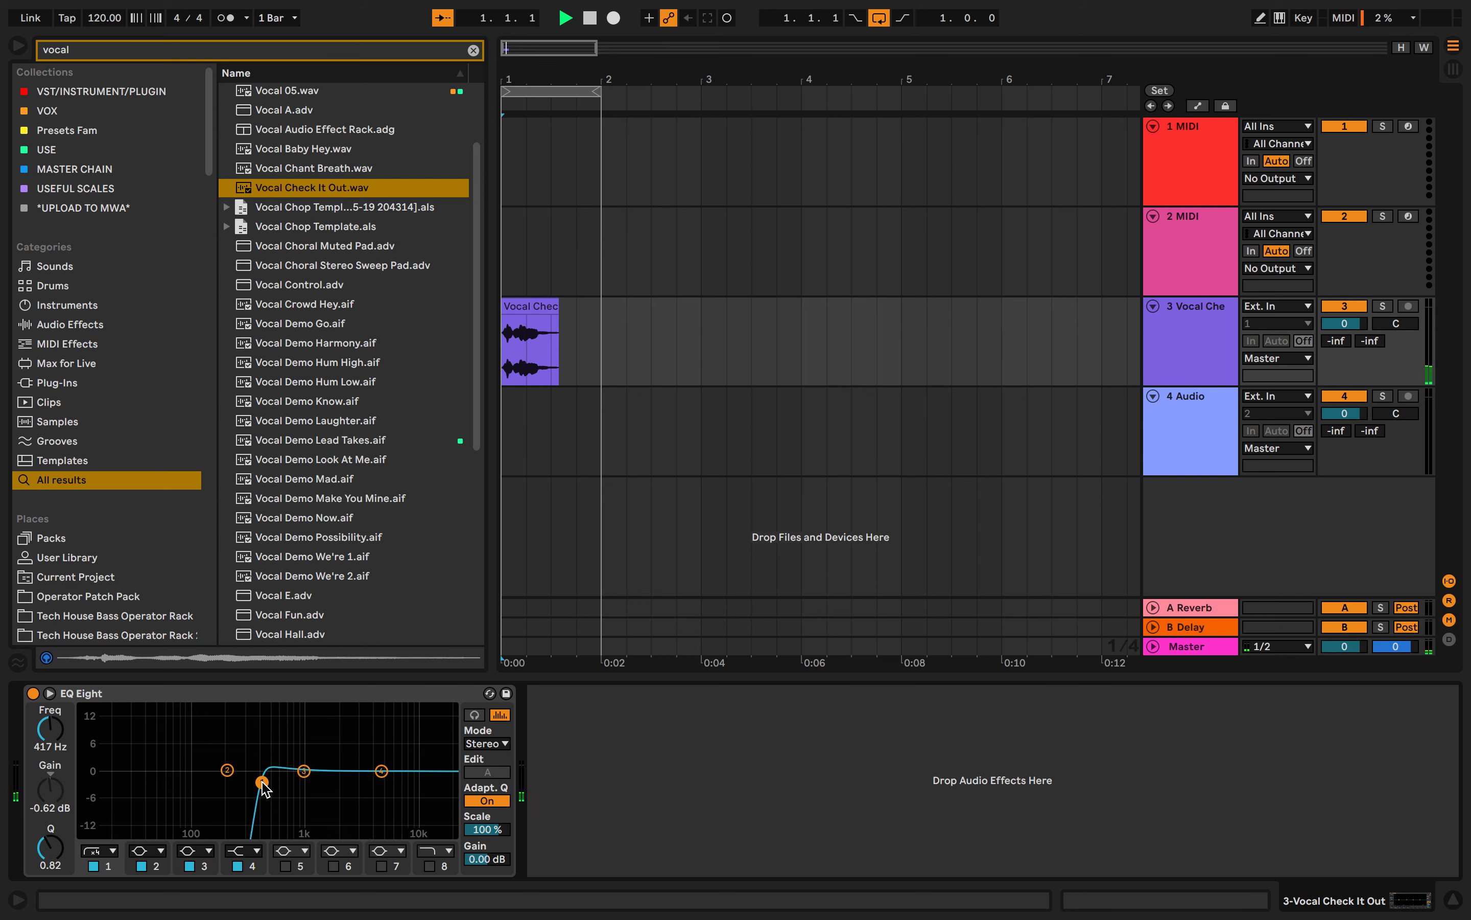
key(space)
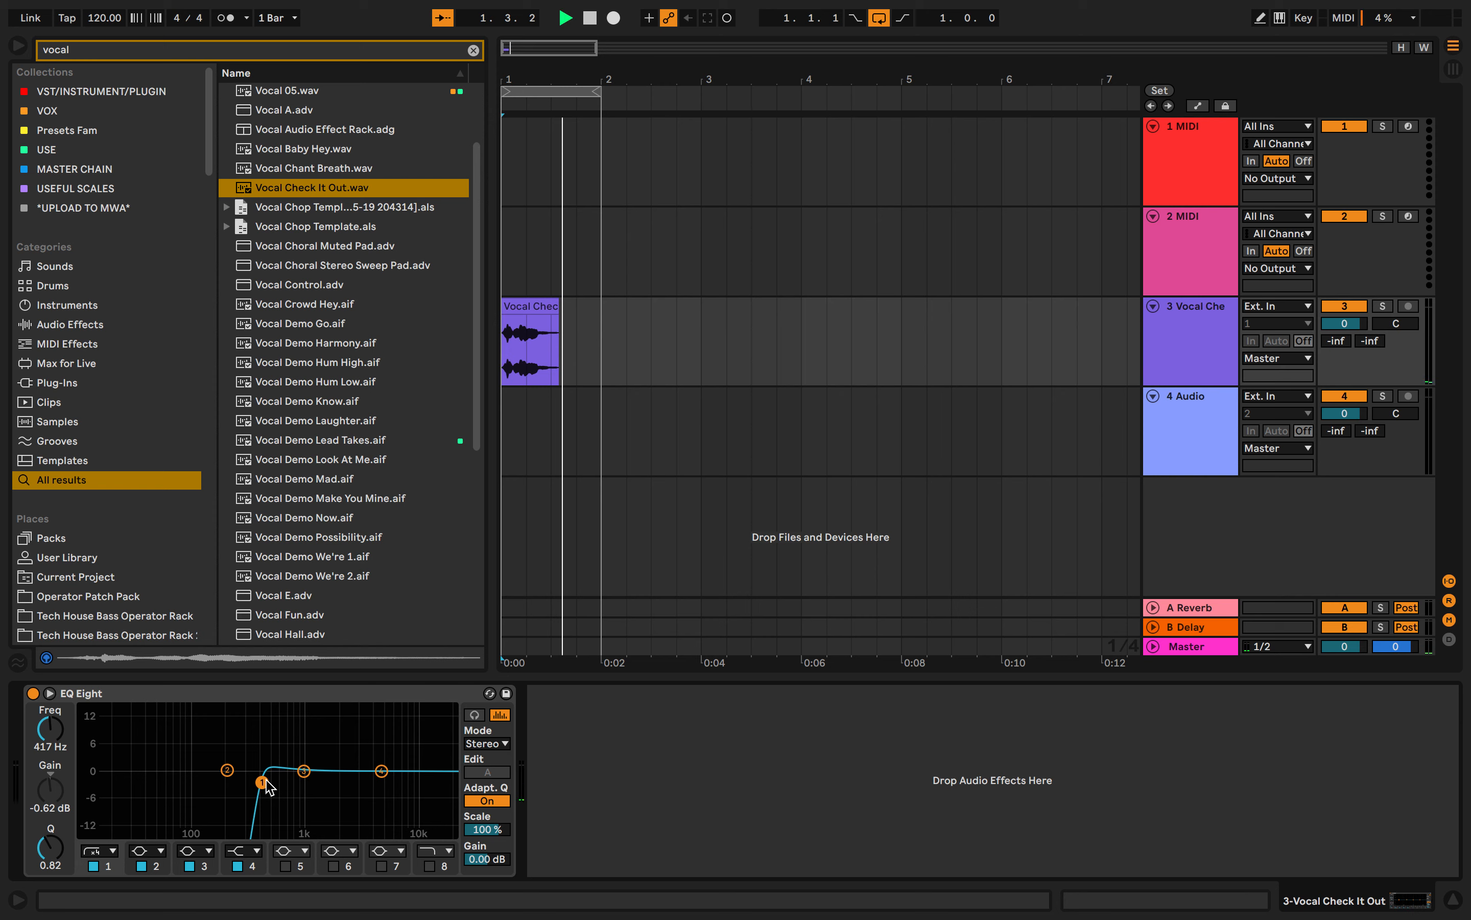
- Try band 1's low cut at about 29.7 Hz and at about 484 Hz with a Q of about 1.56
drag(267, 786, 135, 787)
key(space)
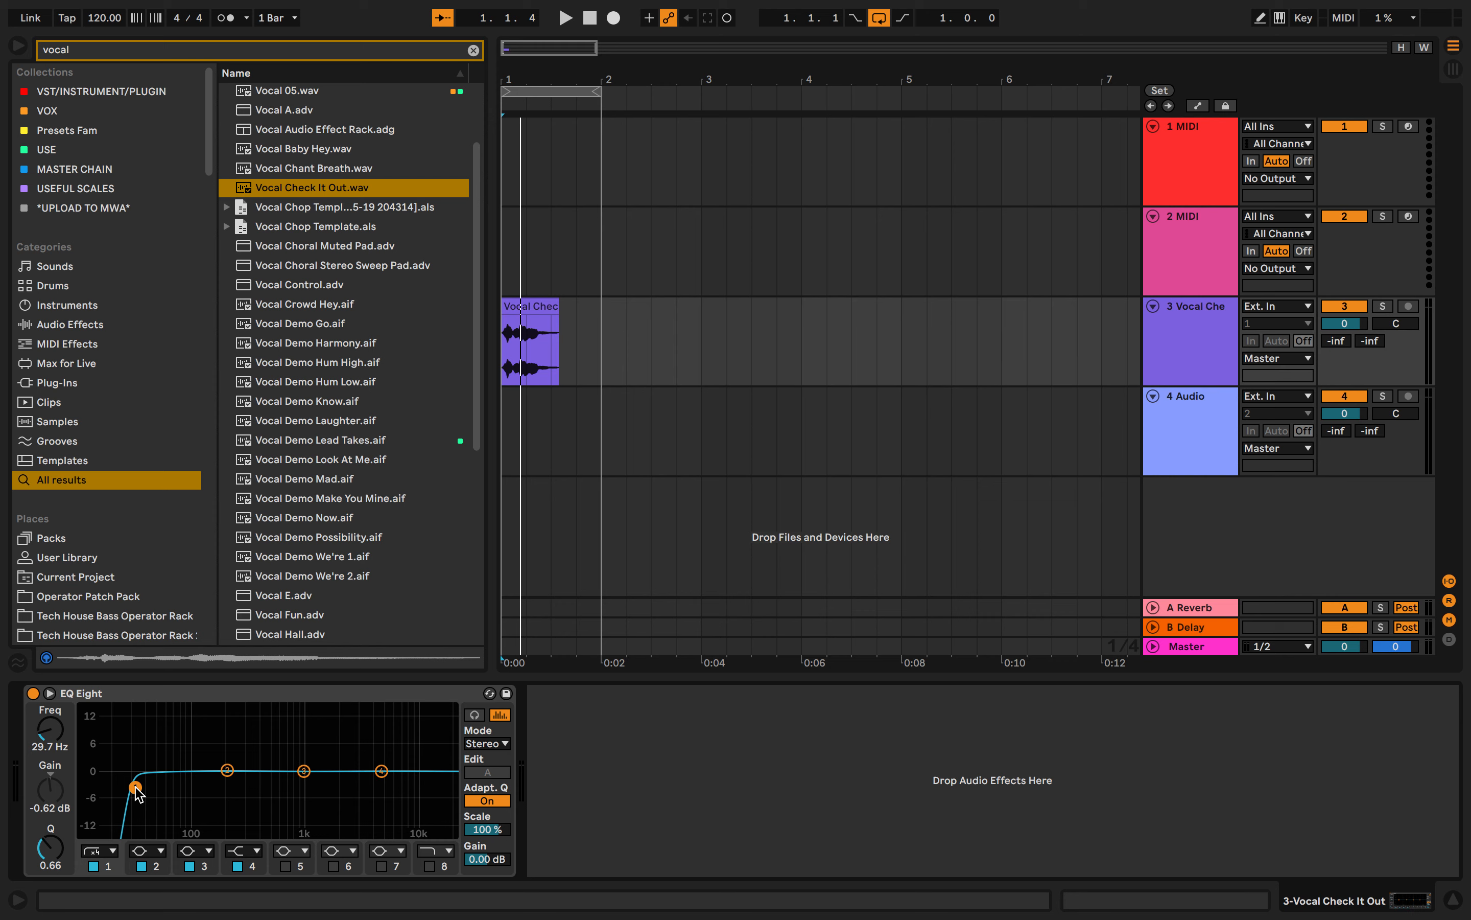
drag(135, 787, 268, 762)
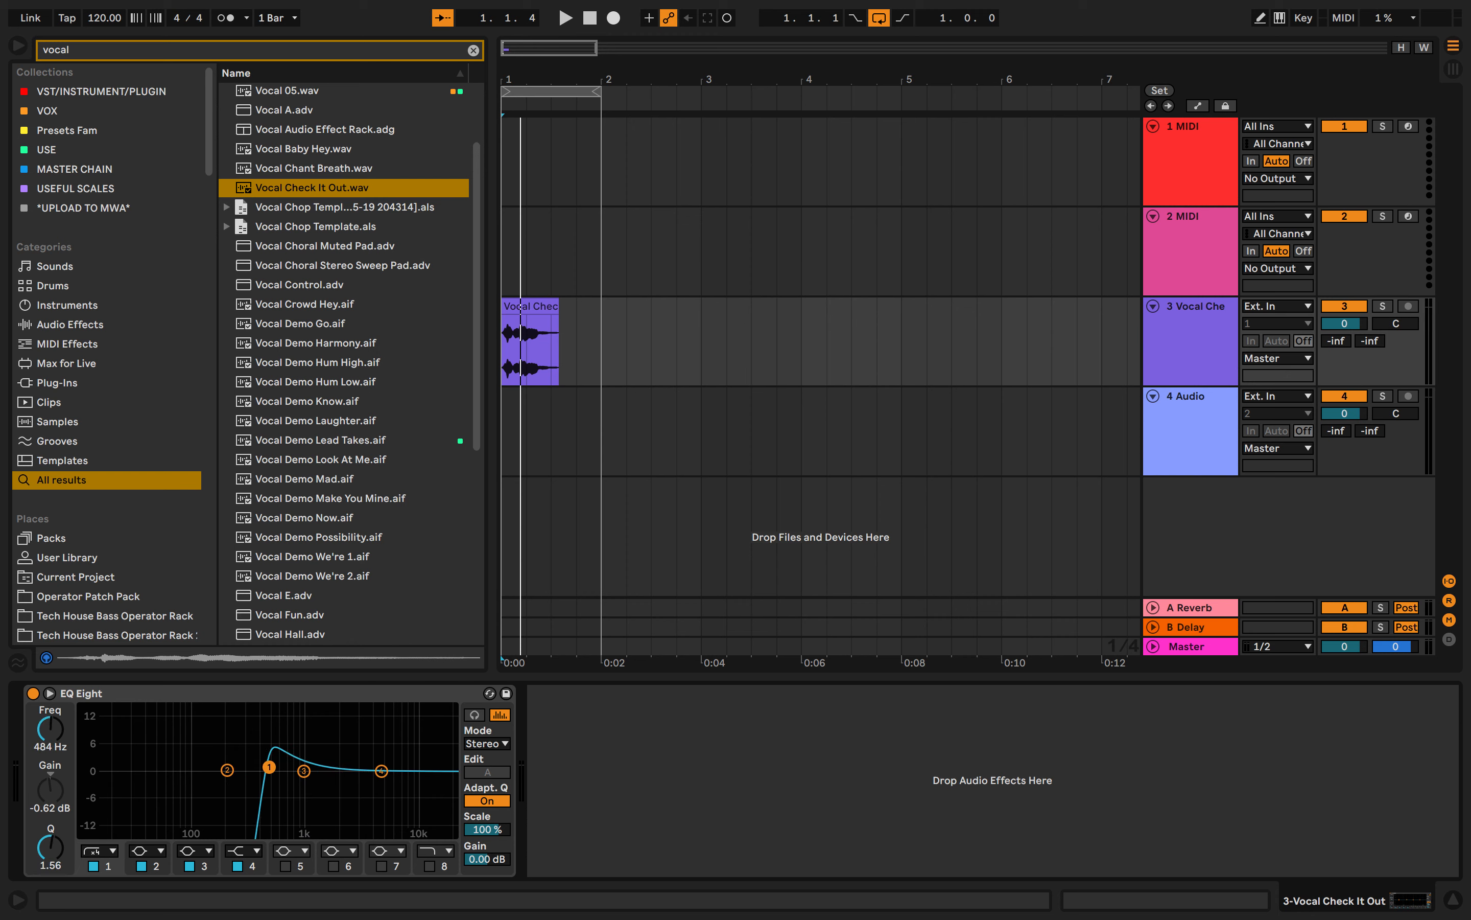
- Enable band 8 with the steep high cut filter and play the vocal through it
click(431, 865)
click(435, 850)
click(420, 823)
key(space)
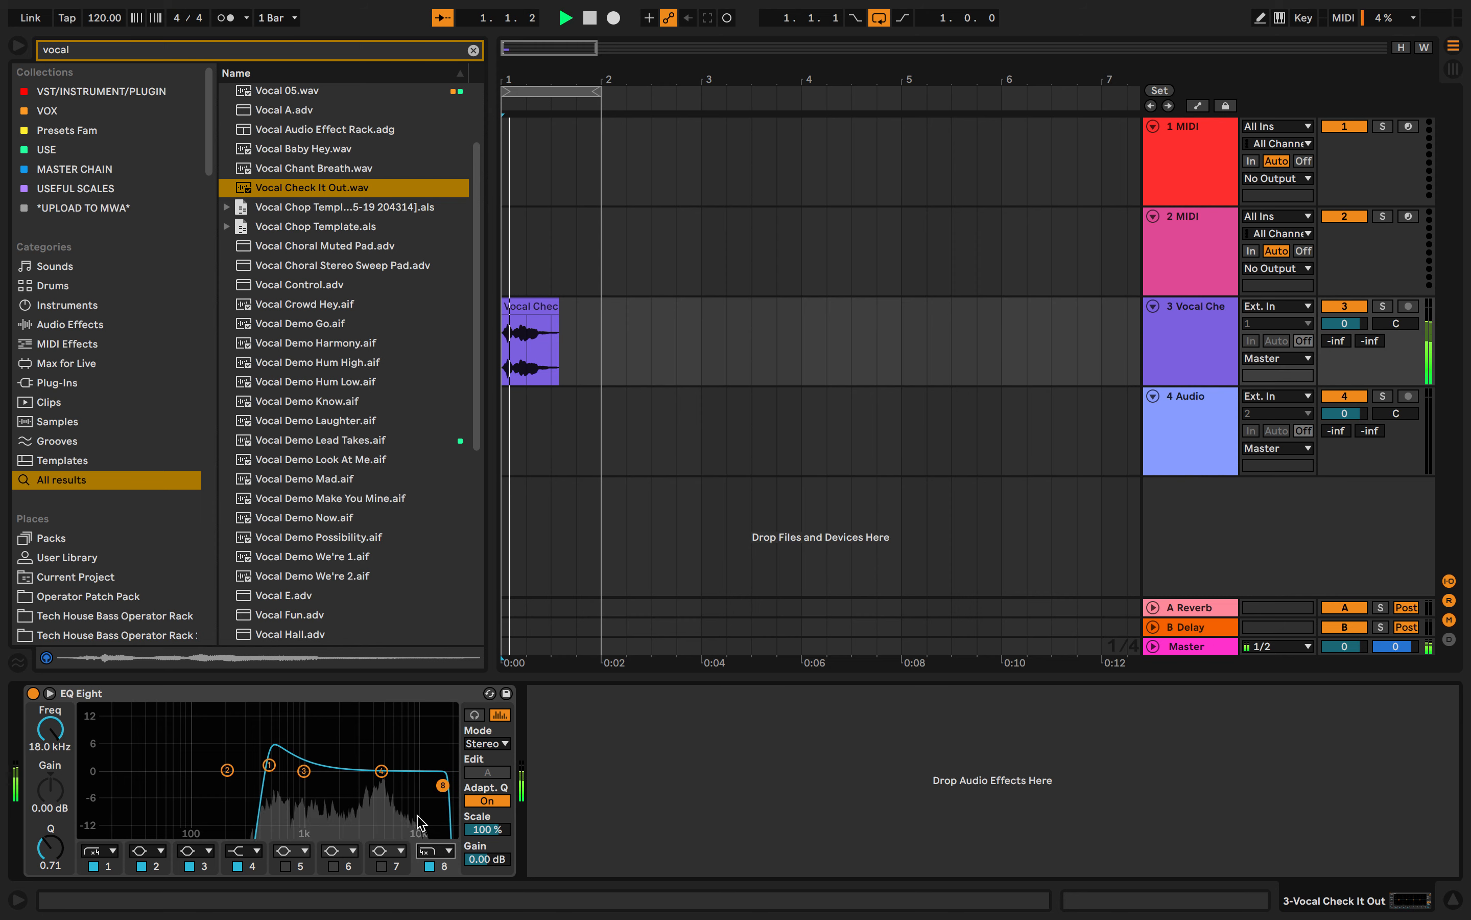
key(space)
- Move band 1's low cut down to the lowest frequencies and band 8's high cut to about 17.0 kHz
drag(268, 764, 121, 790)
mouse_move(438, 790)
mouse_down()
mouse_move(186, 787)
mouse_move(441, 791)
mouse_up()
key(space)
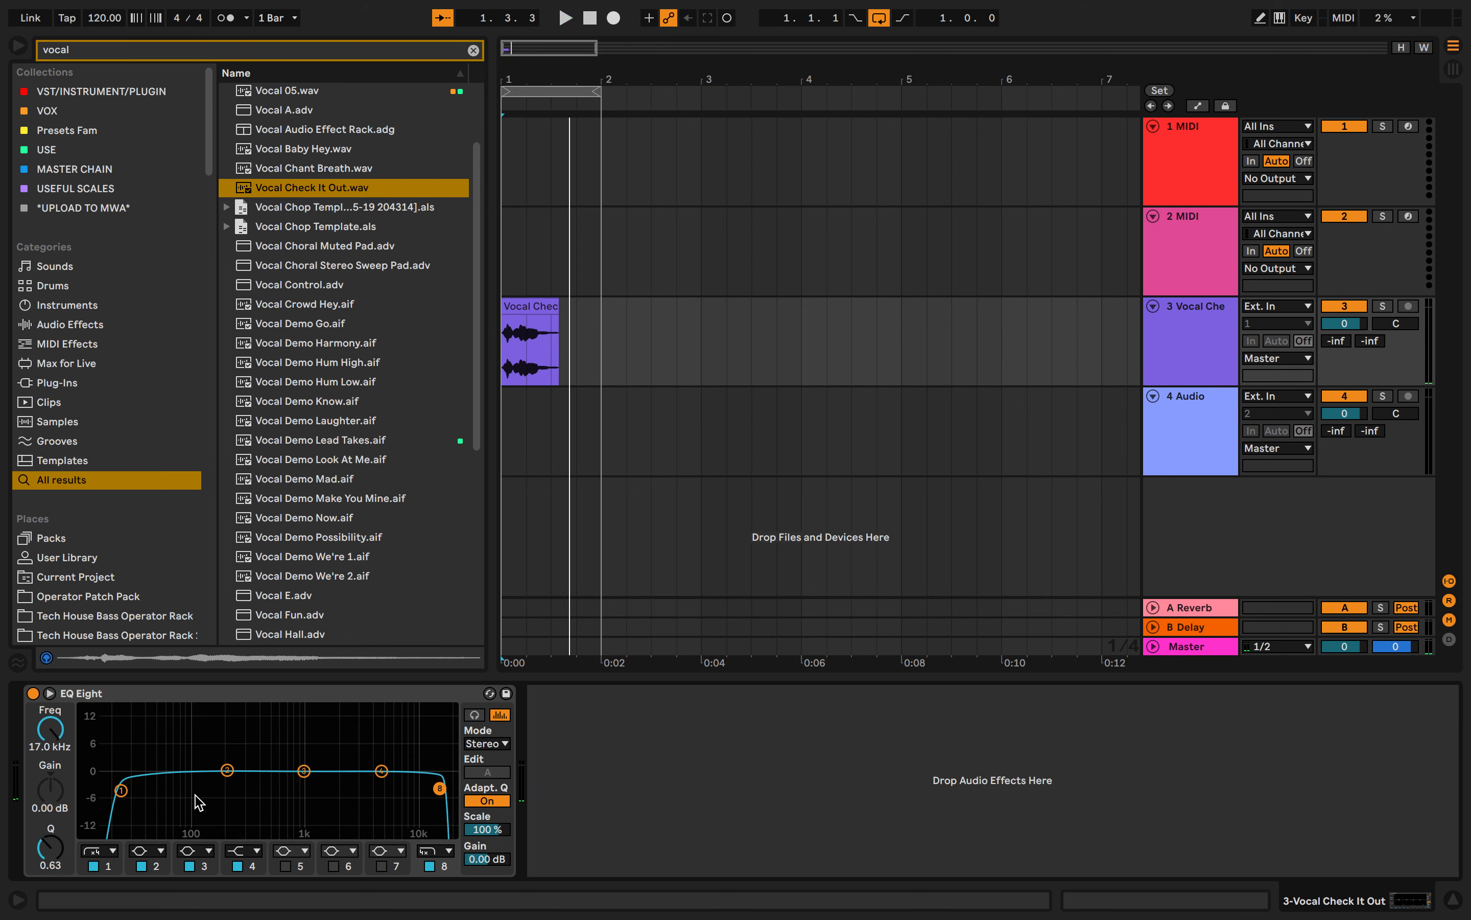
- Raise band 1's low cut to about 178 Hz, cut band 3 to about -13.5 dB at 1.29 kHz, and play the vocal
drag(123, 791, 166, 790)
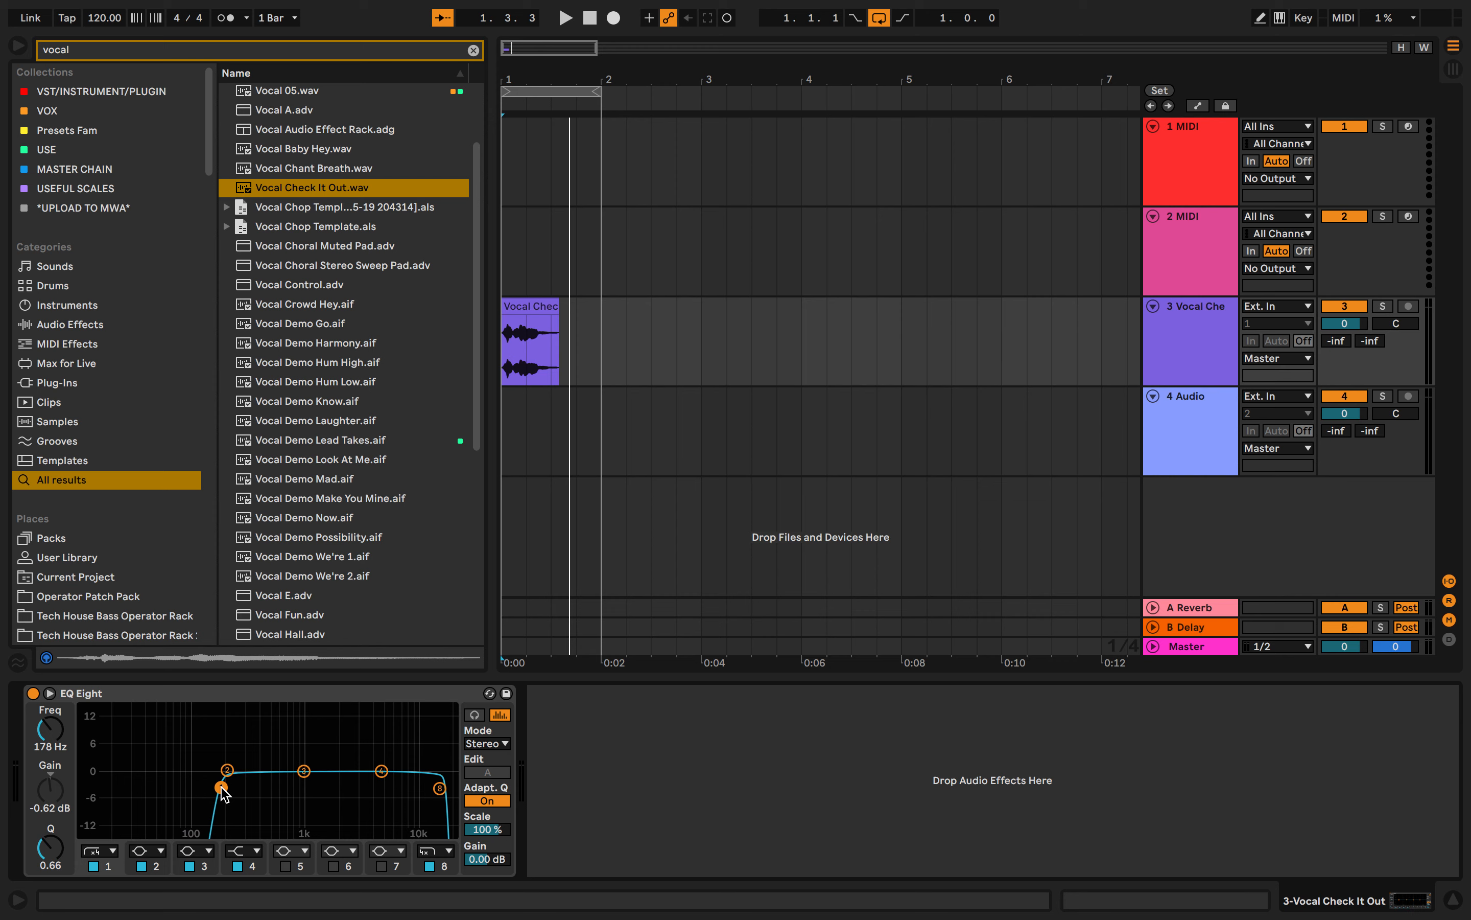
drag(302, 780, 316, 827)
key(space)
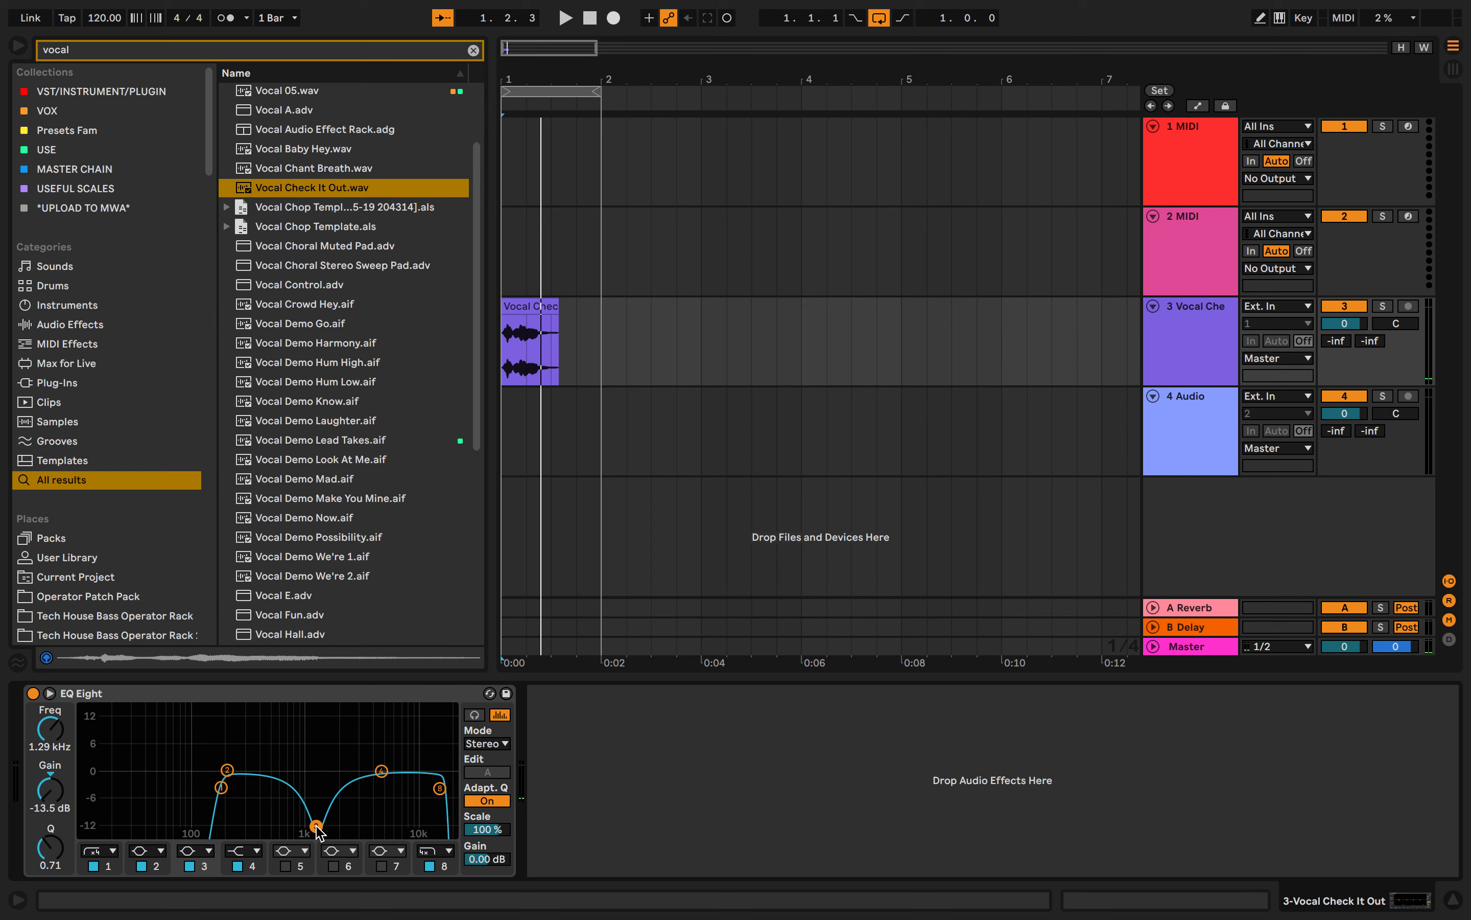